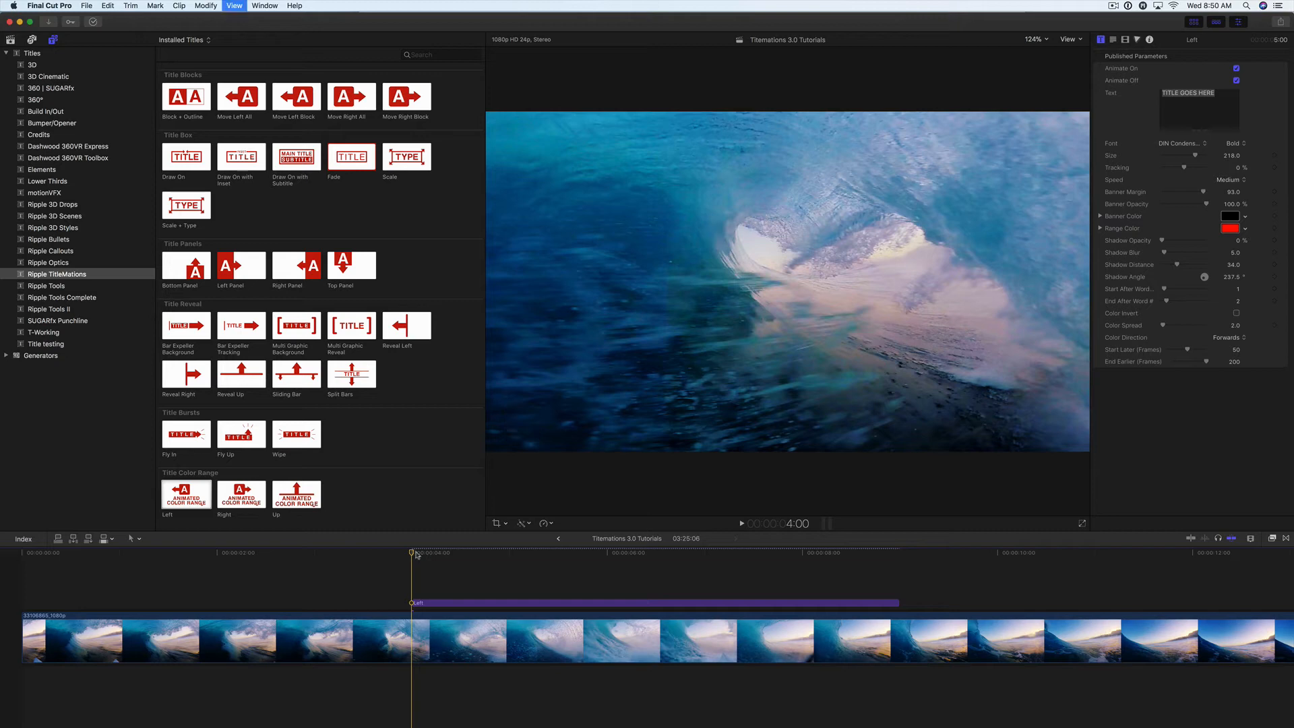
key(space)
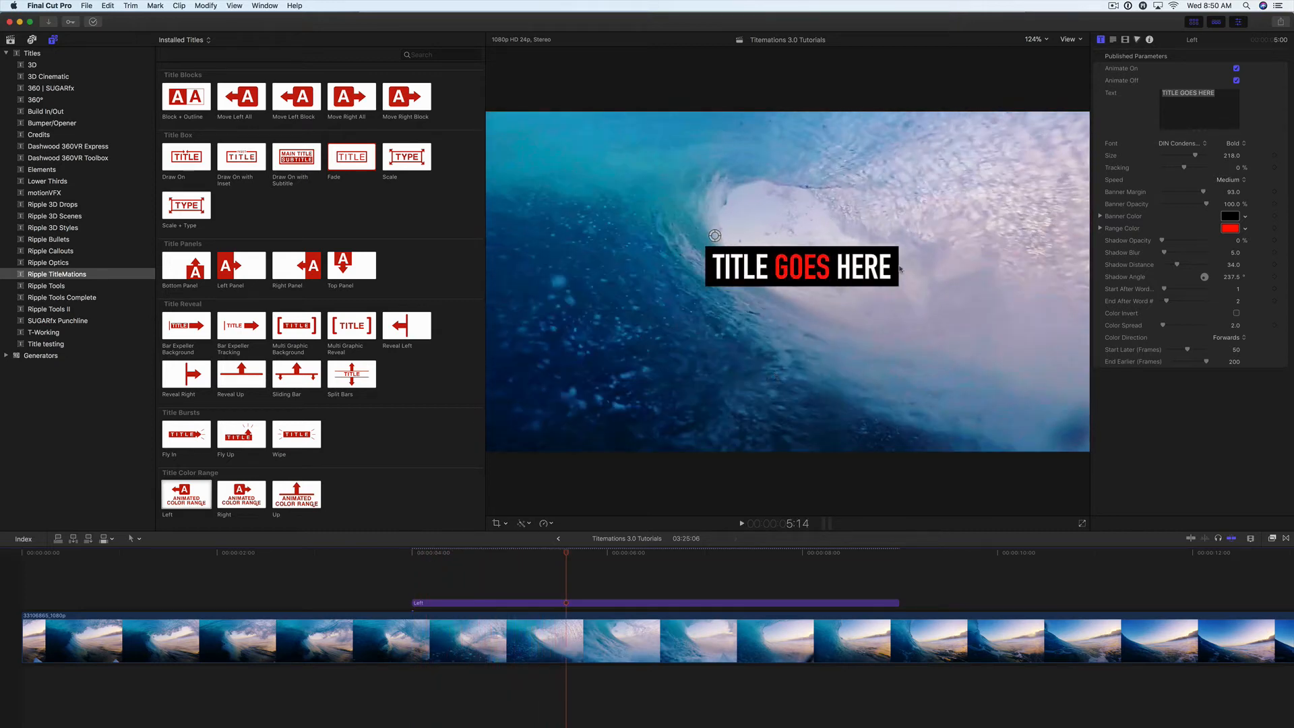
Step: Play the title from its start, and park the playhead at 5:17 over the fully displayed text
click(818, 281)
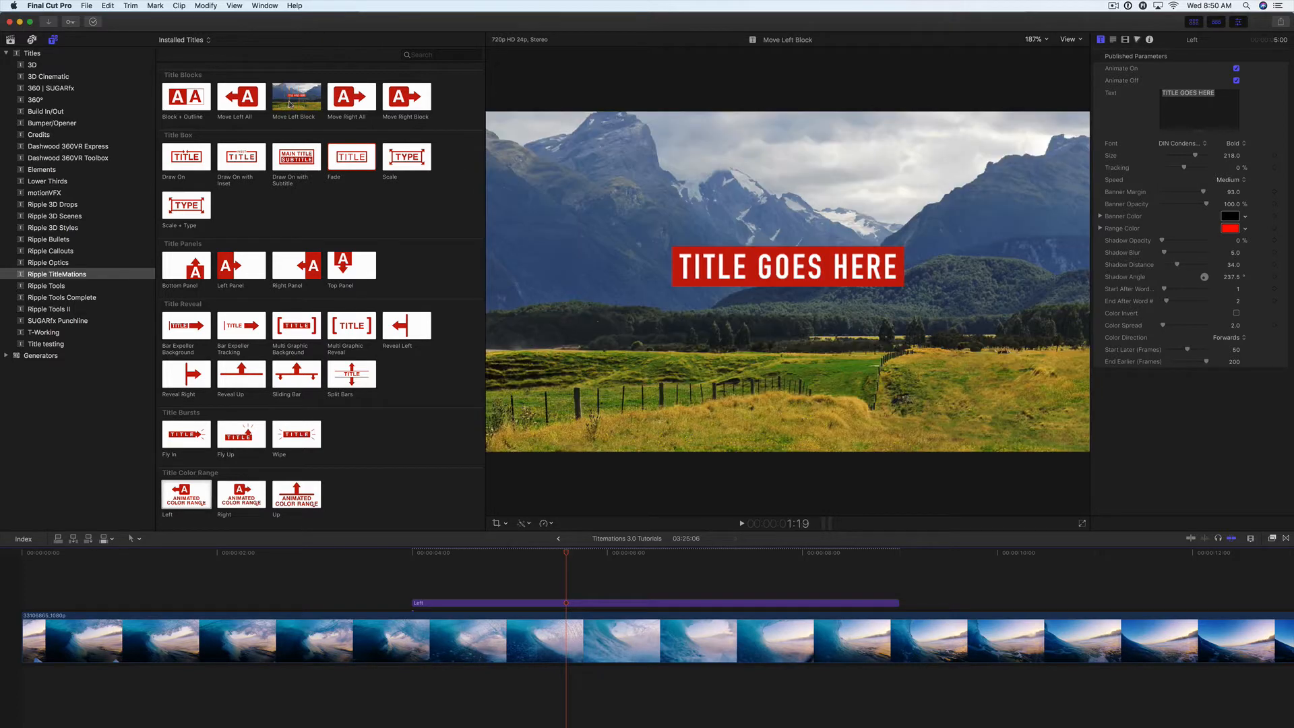
drag(427, 552, 582, 556)
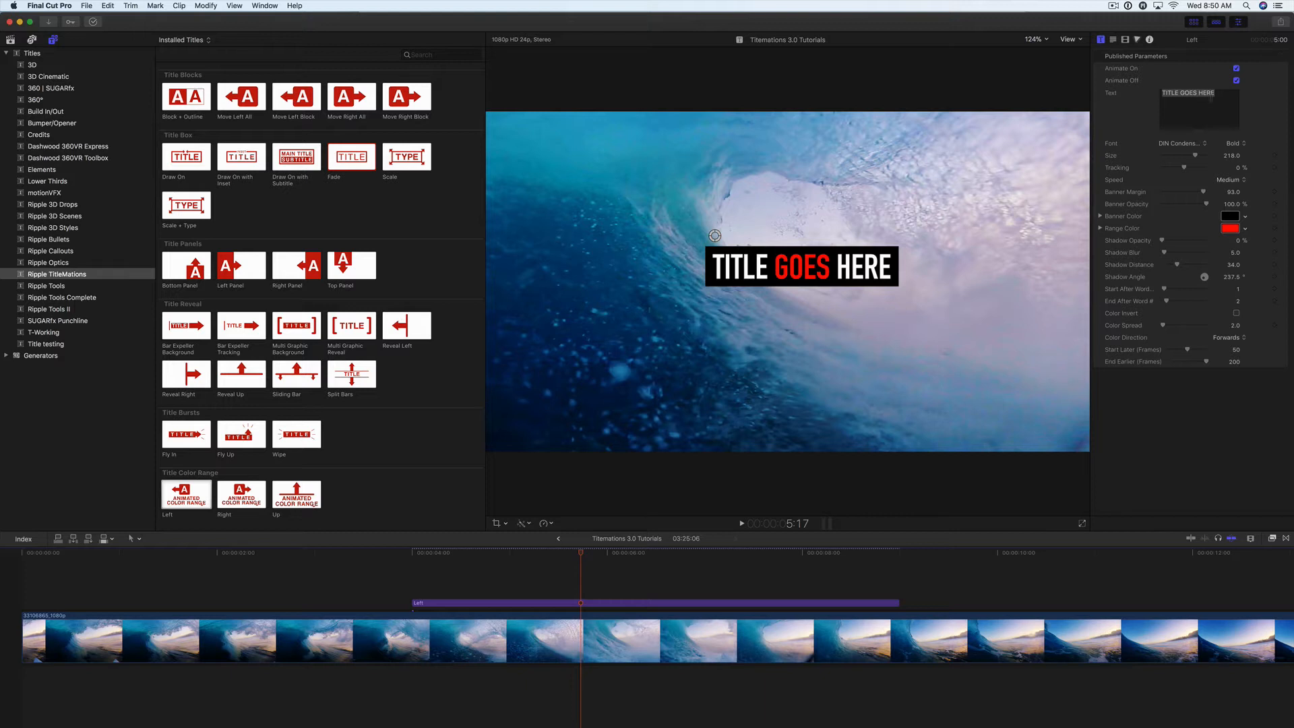
Step: Replace the title's placeholder text with "LET'S GO SURFING TODAY"
drag(1221, 94, 1148, 94)
text(LET's)
key(BackSpace)
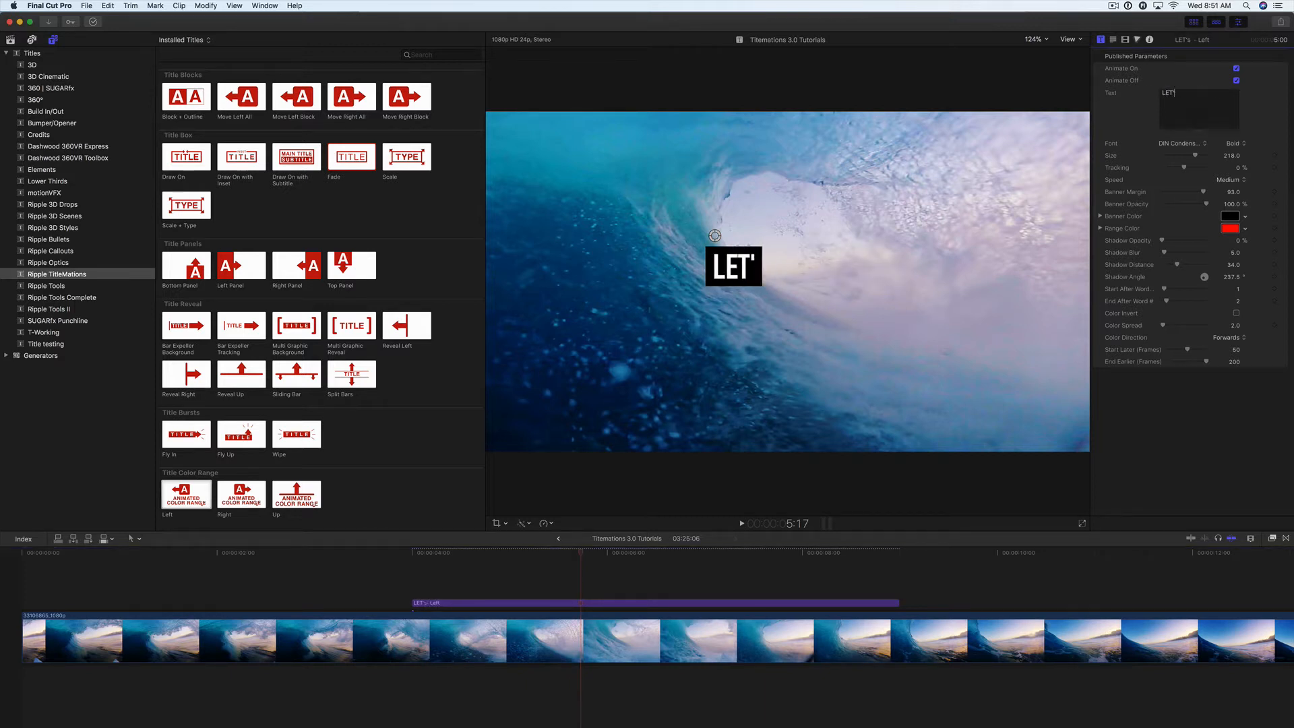
text(S GOO)
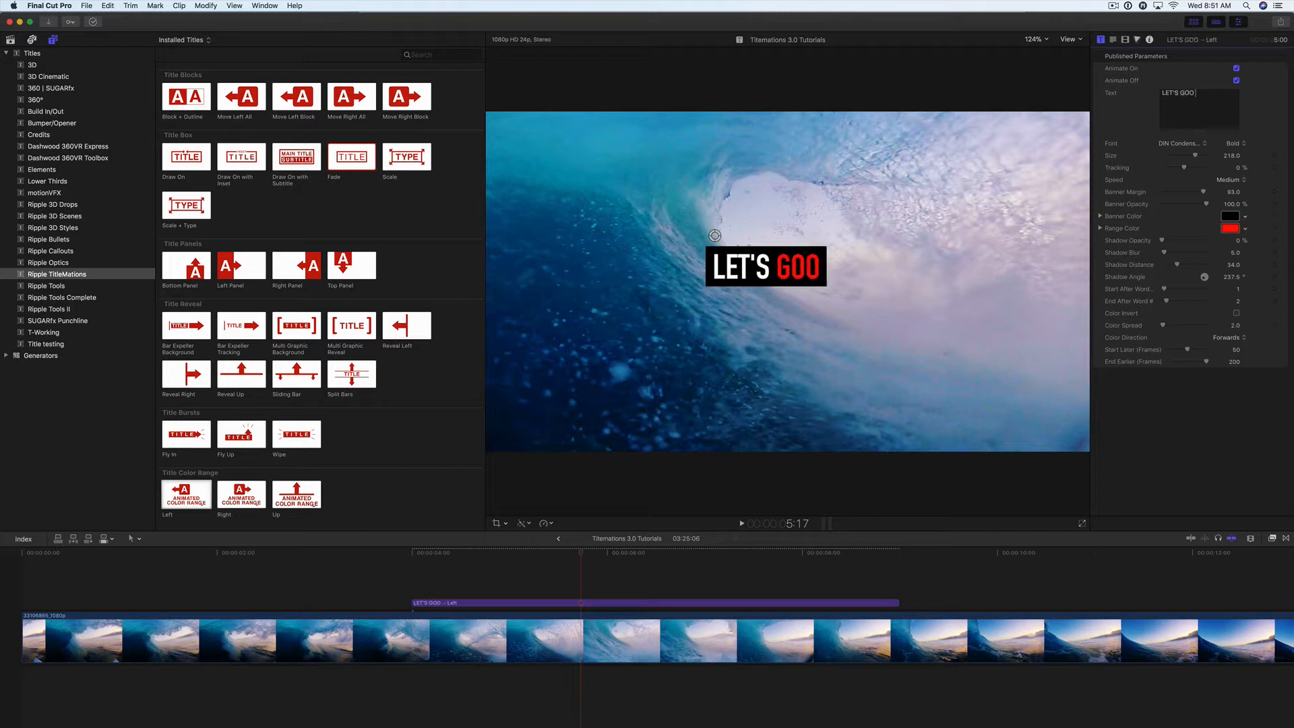
key(BackSpace)
text(SUR)
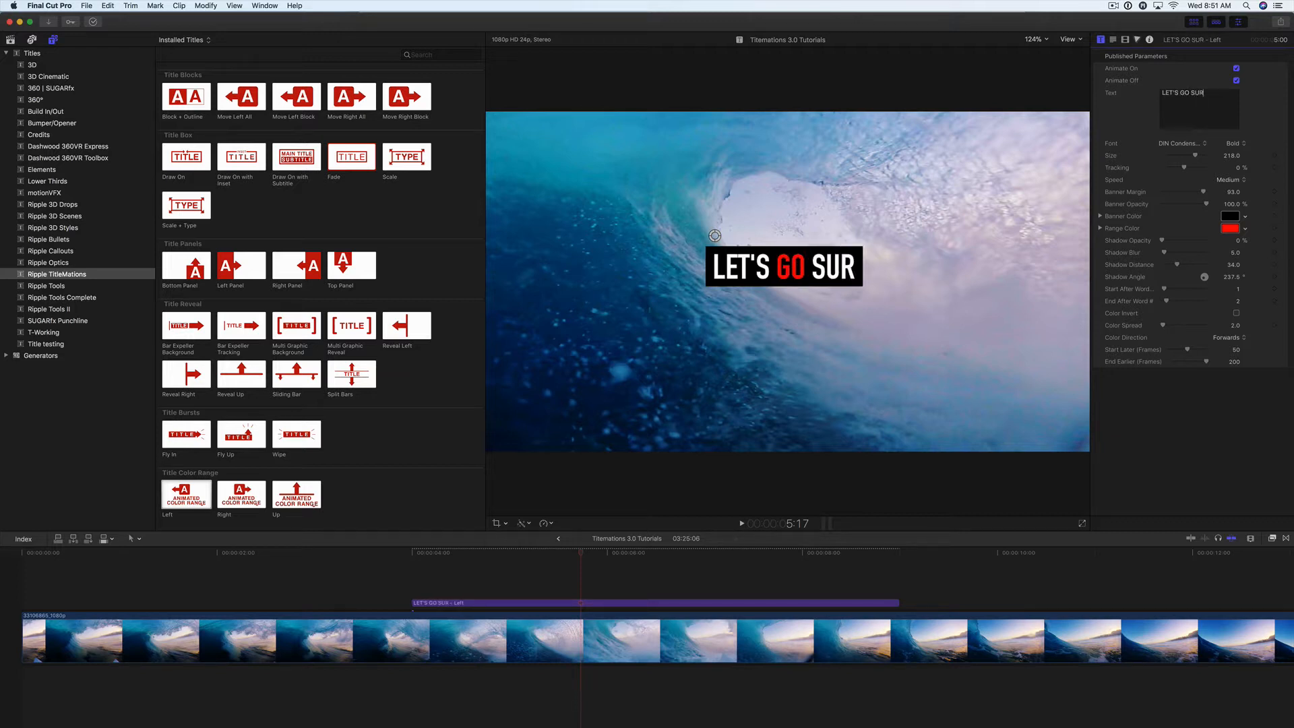
text(FING)
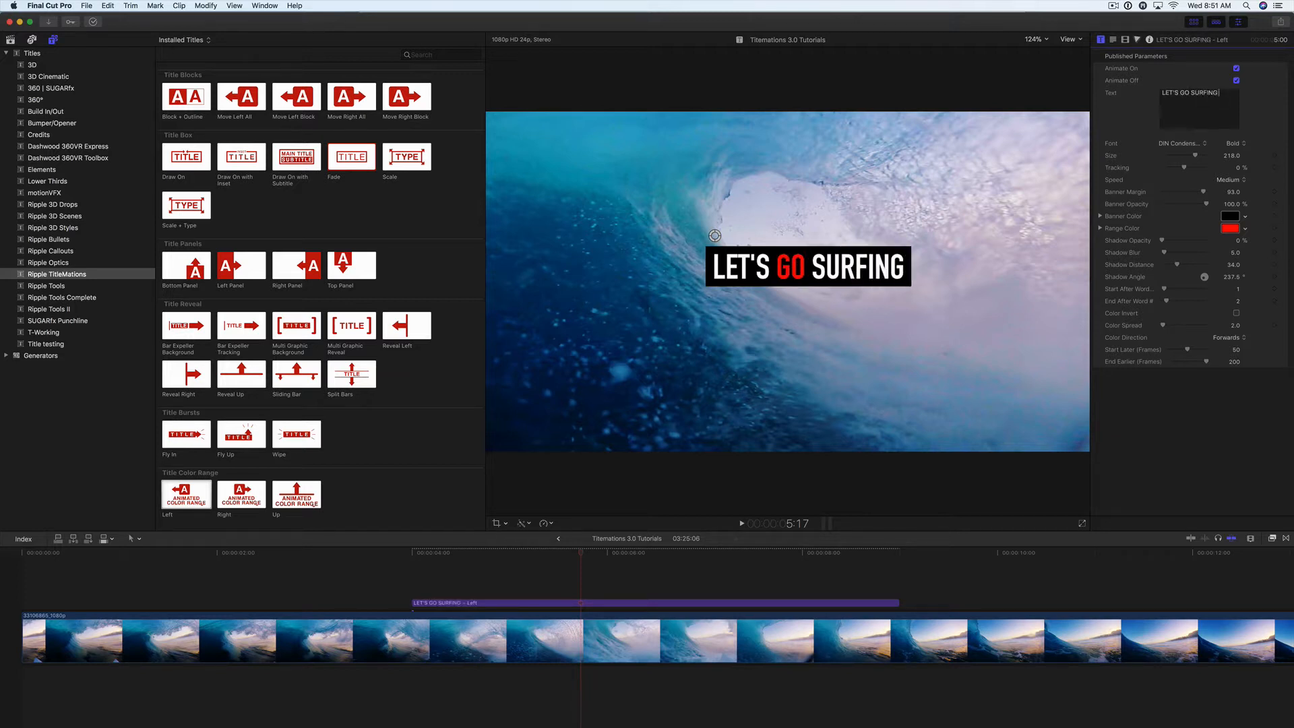
text( TODAY)
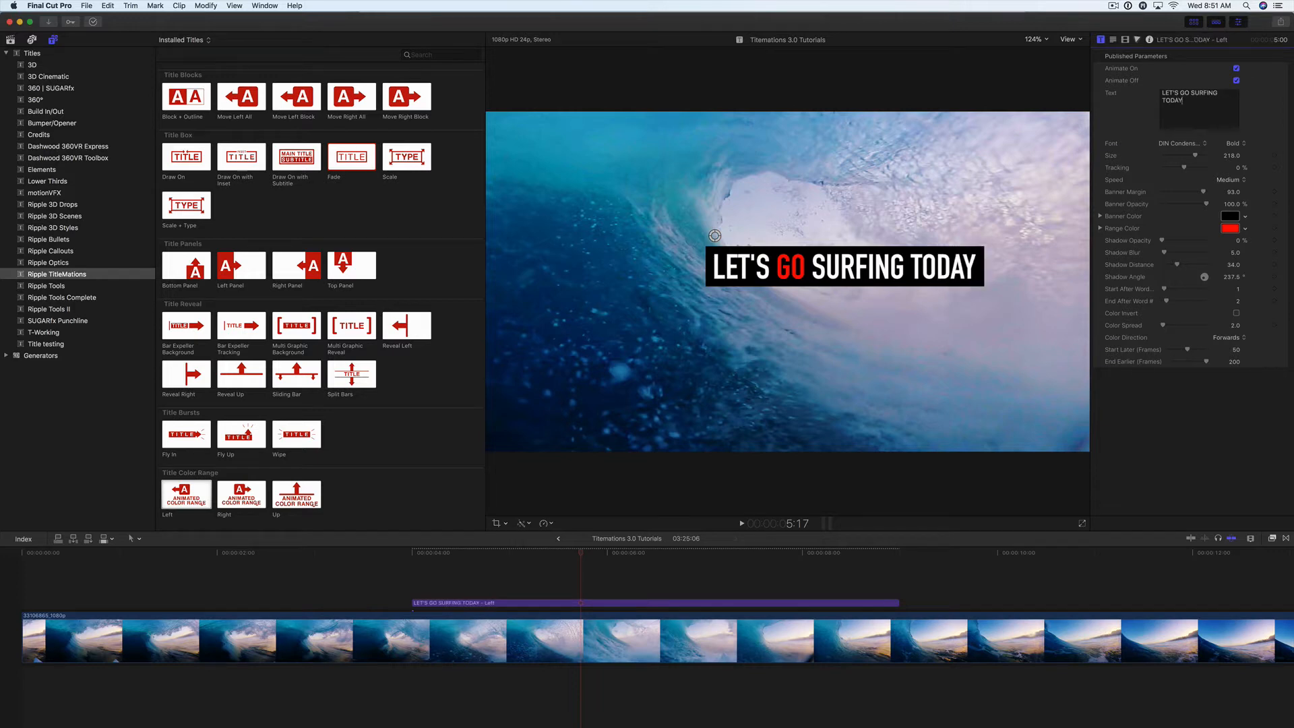
Step: Change the title font to Dimbo, with a size of 228 and tracking of 3.42%
click(1190, 144)
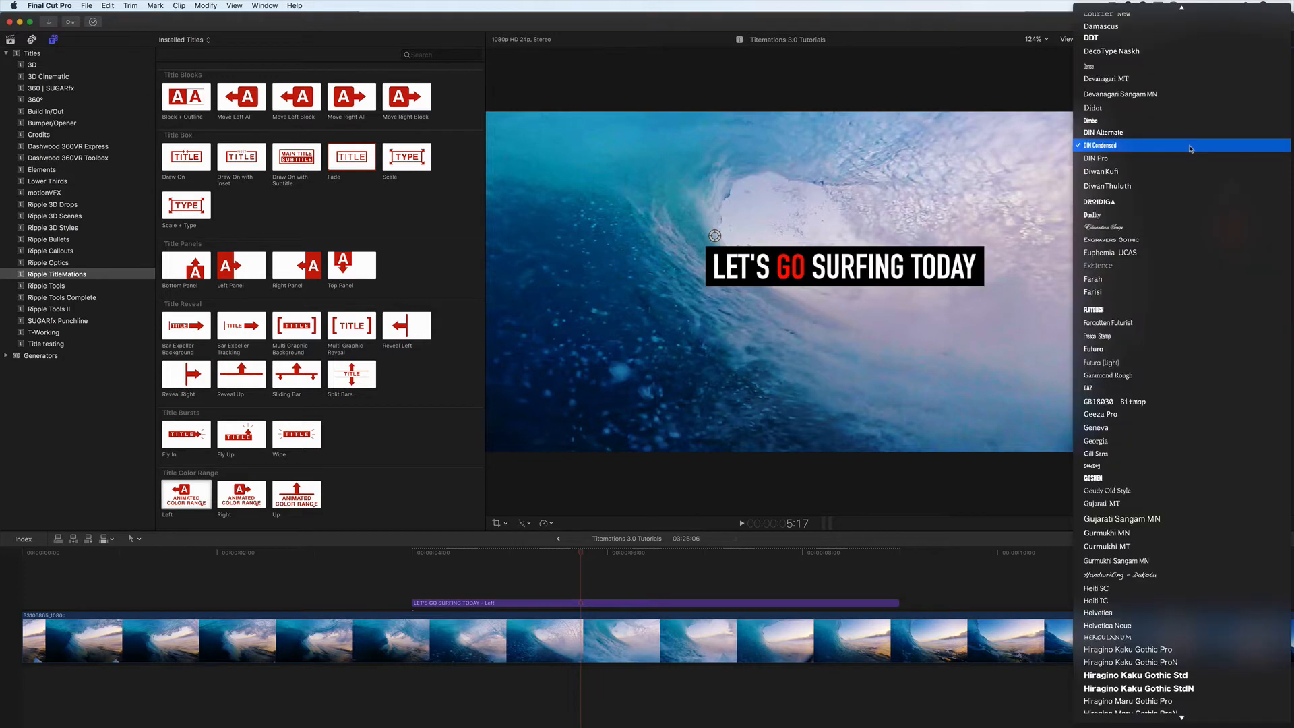
click(1152, 125)
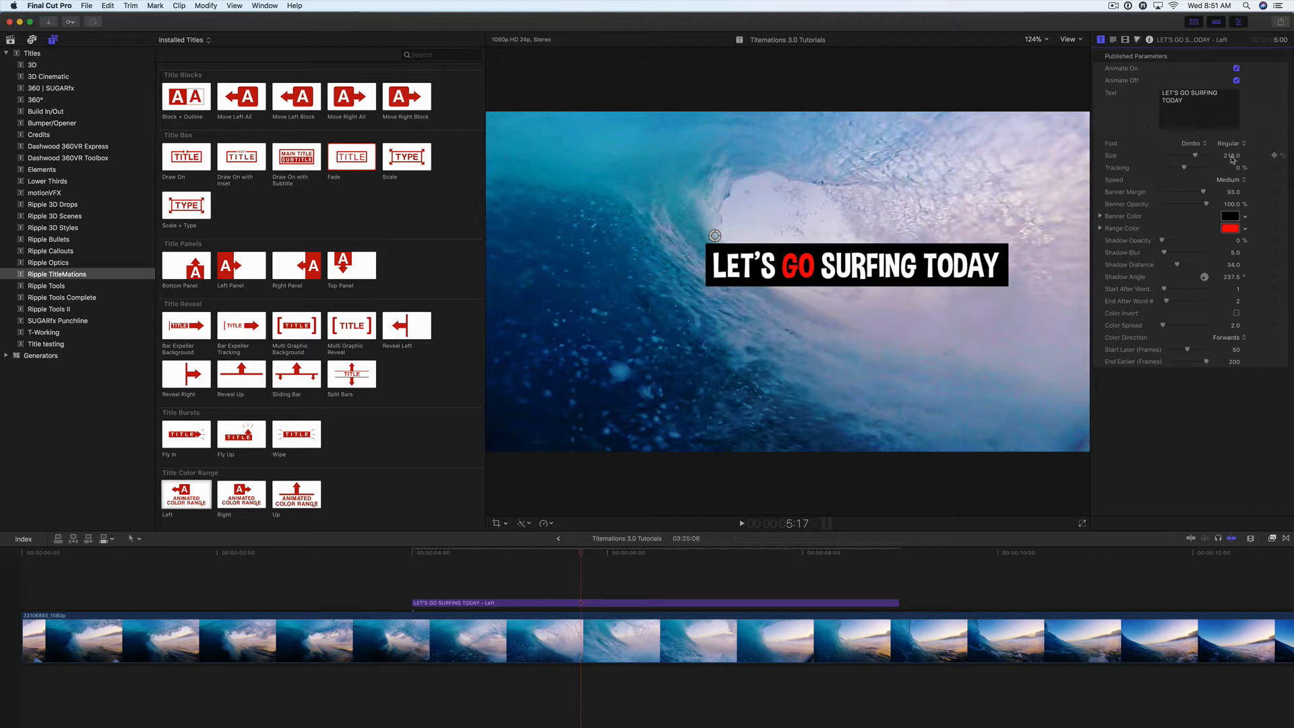
drag(1232, 155, 1165, 177)
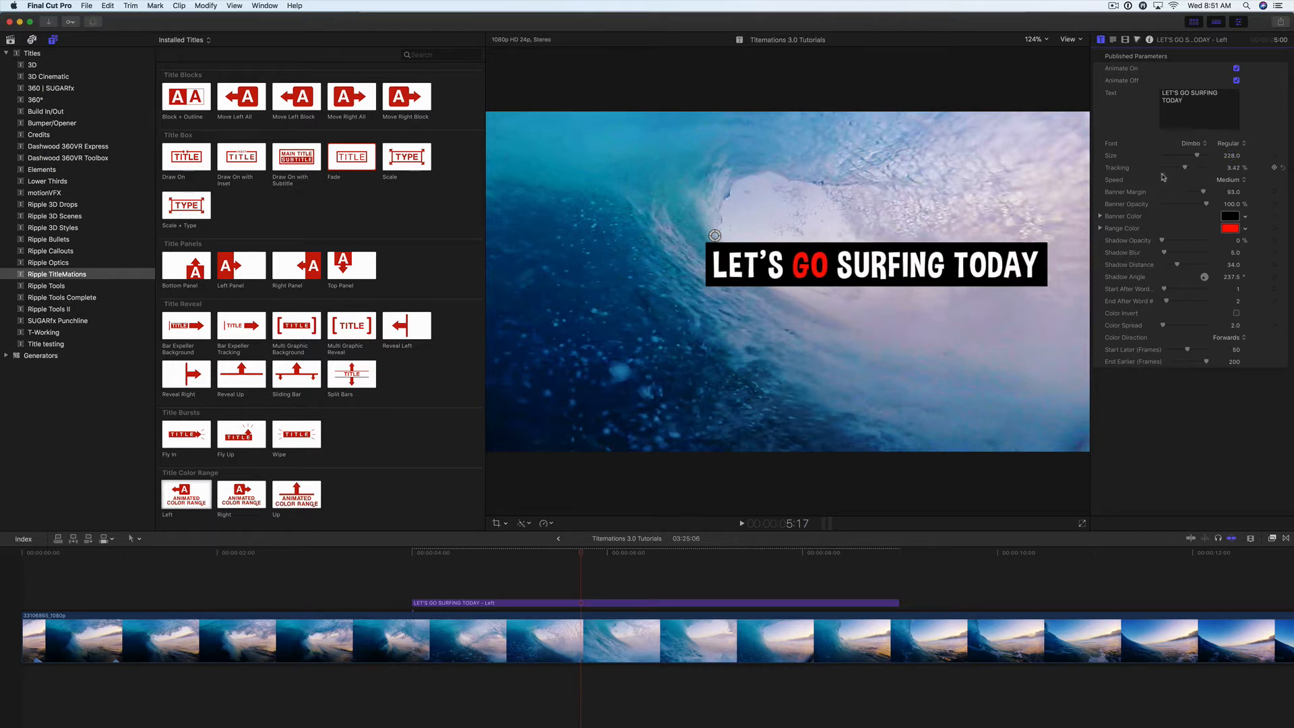
Step: Move the title to the upper-left area of the video frame and set its banner margin to 78, keeping Medium speed
drag(714, 235, 544, 167)
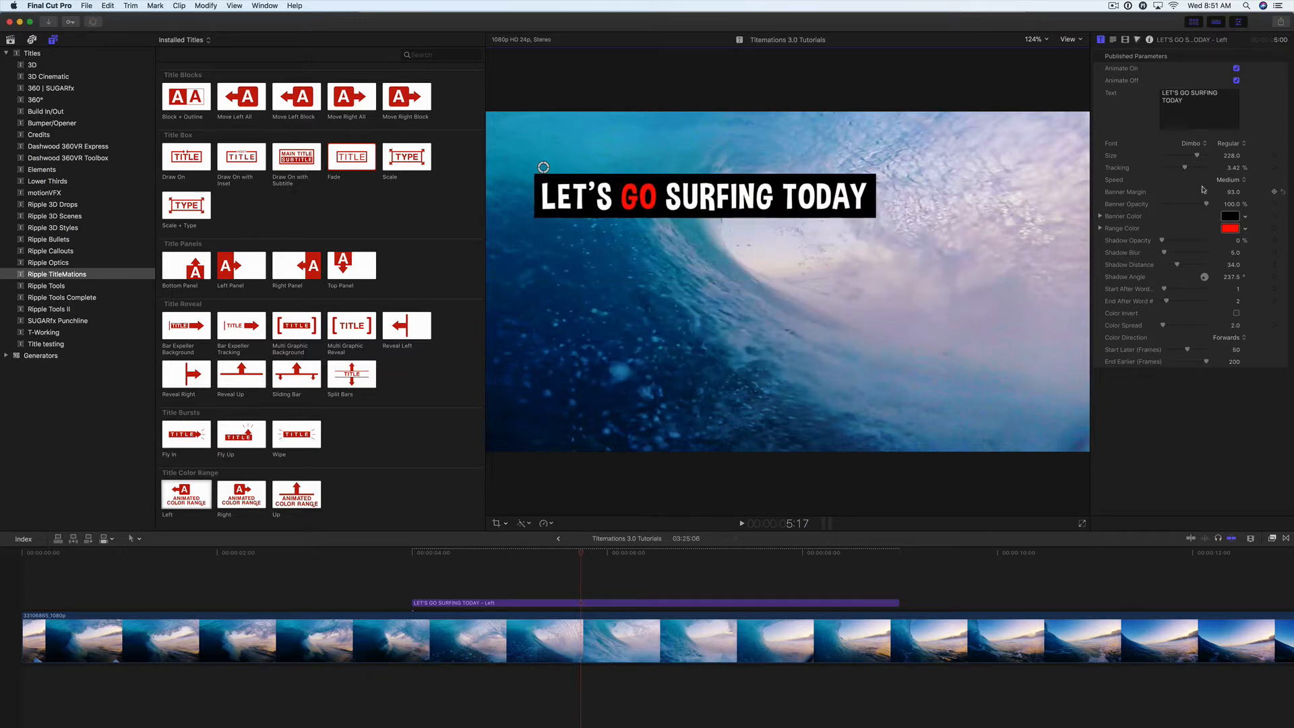
click(1232, 179)
click(1232, 180)
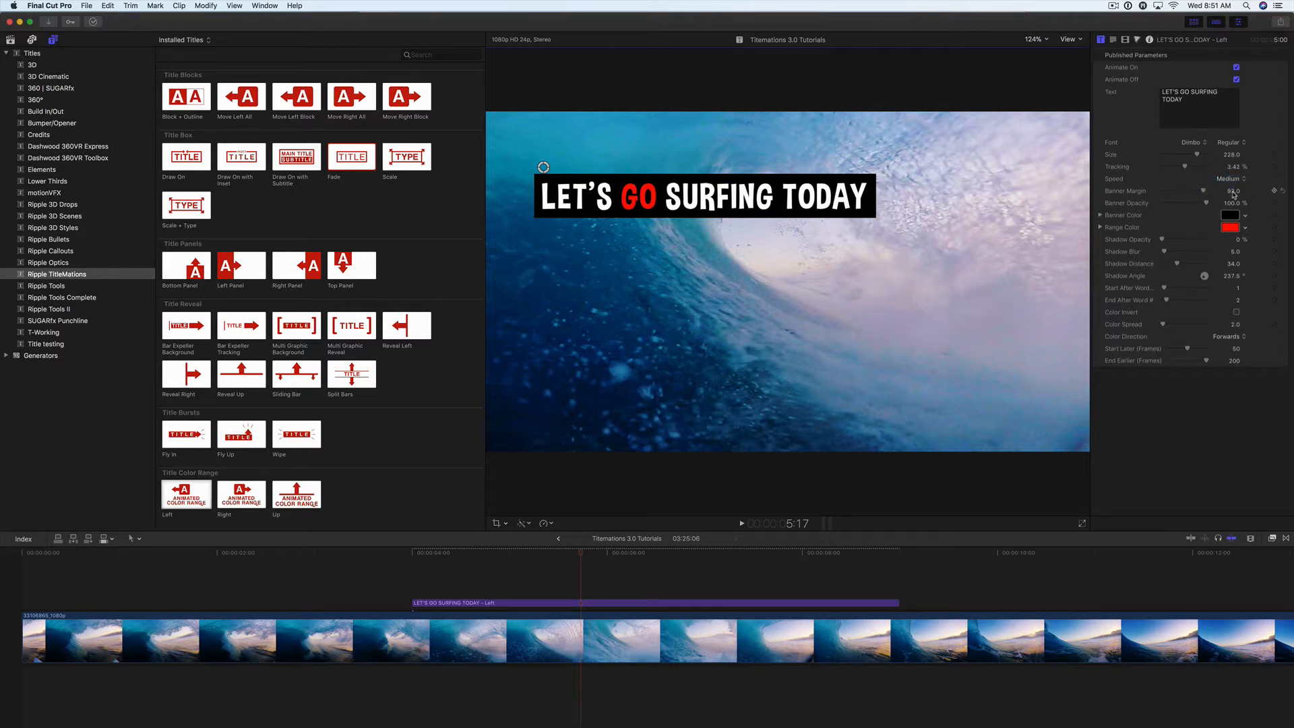
mouse_move(1234, 192)
mouse_down()
mouse_move(1128, 209)
mouse_move(1213, 206)
mouse_up()
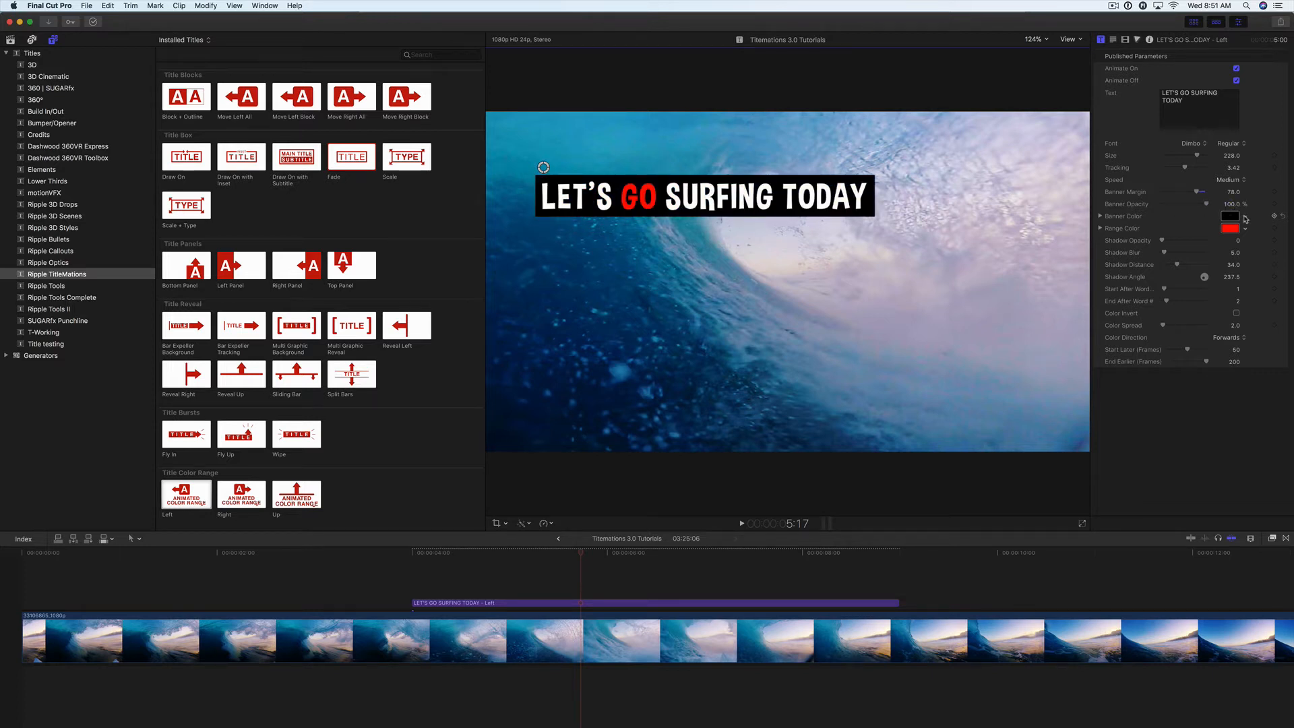
Step: Set the title's banner color to dark blue and its range color to yellow
click(1246, 219)
drag(1240, 265, 1238, 271)
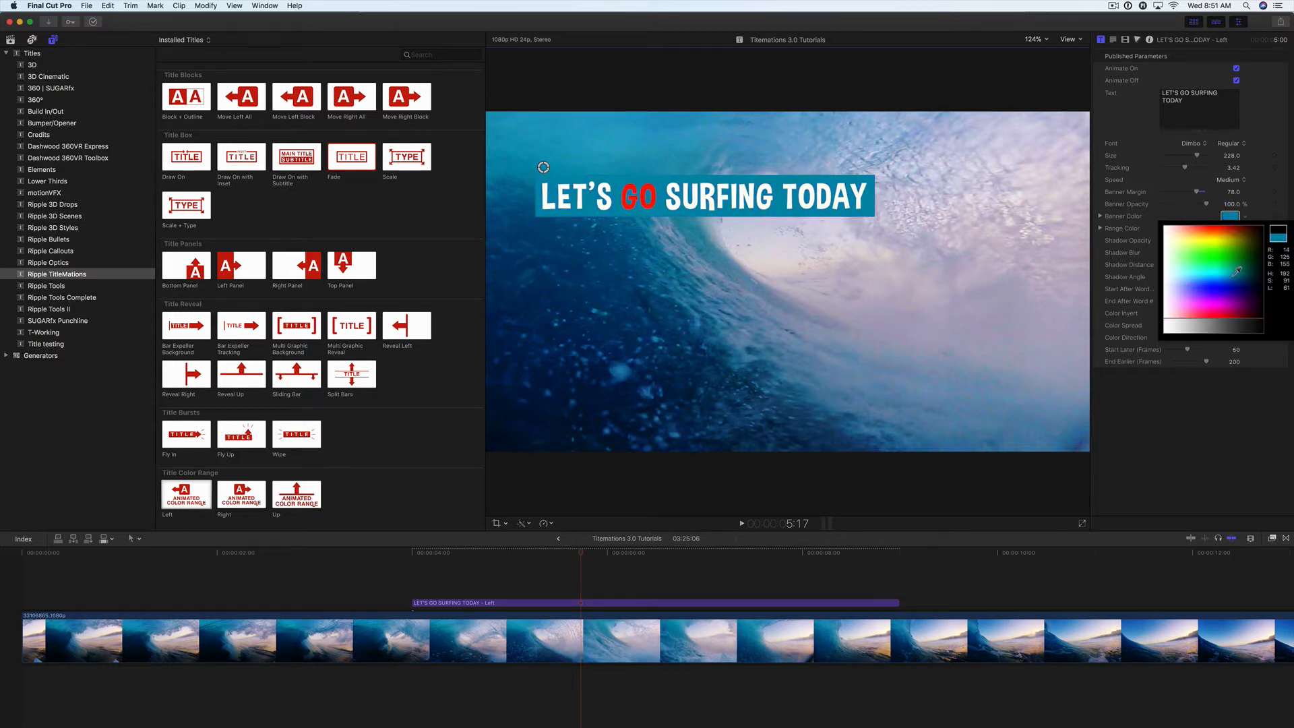
click(1235, 277)
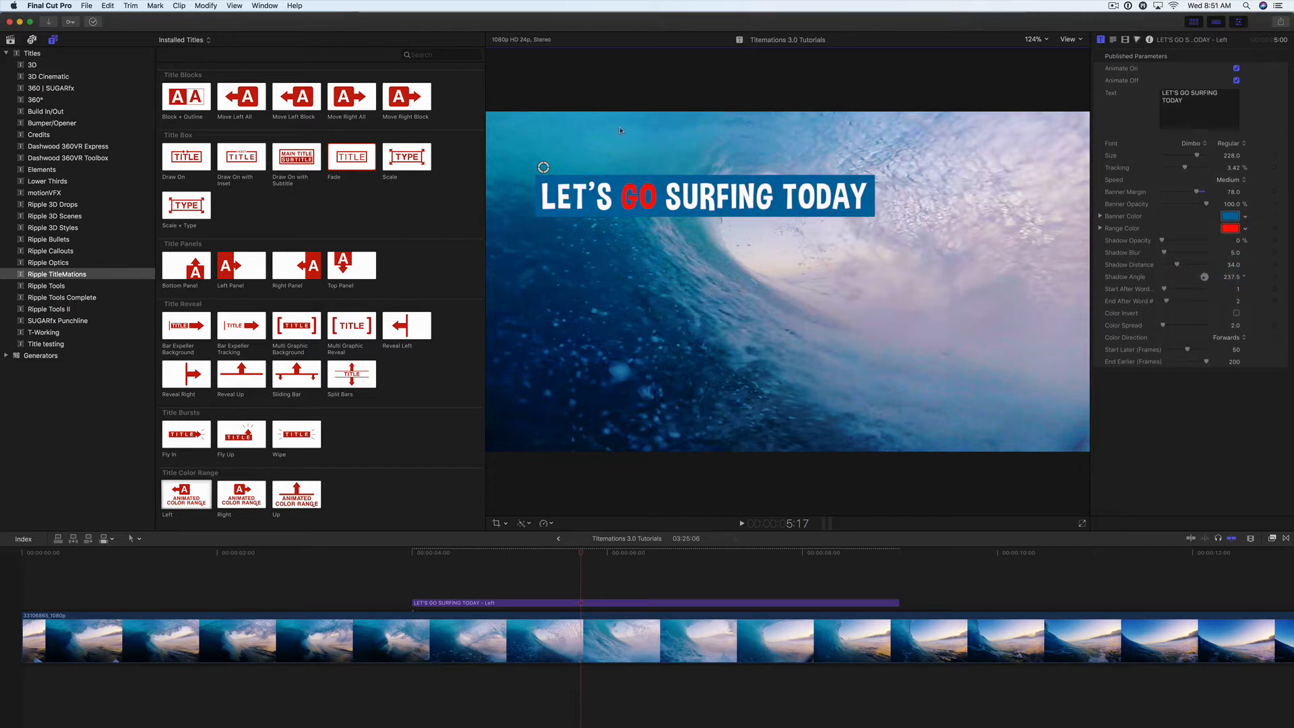
click(1246, 233)
click(1225, 250)
click(1223, 252)
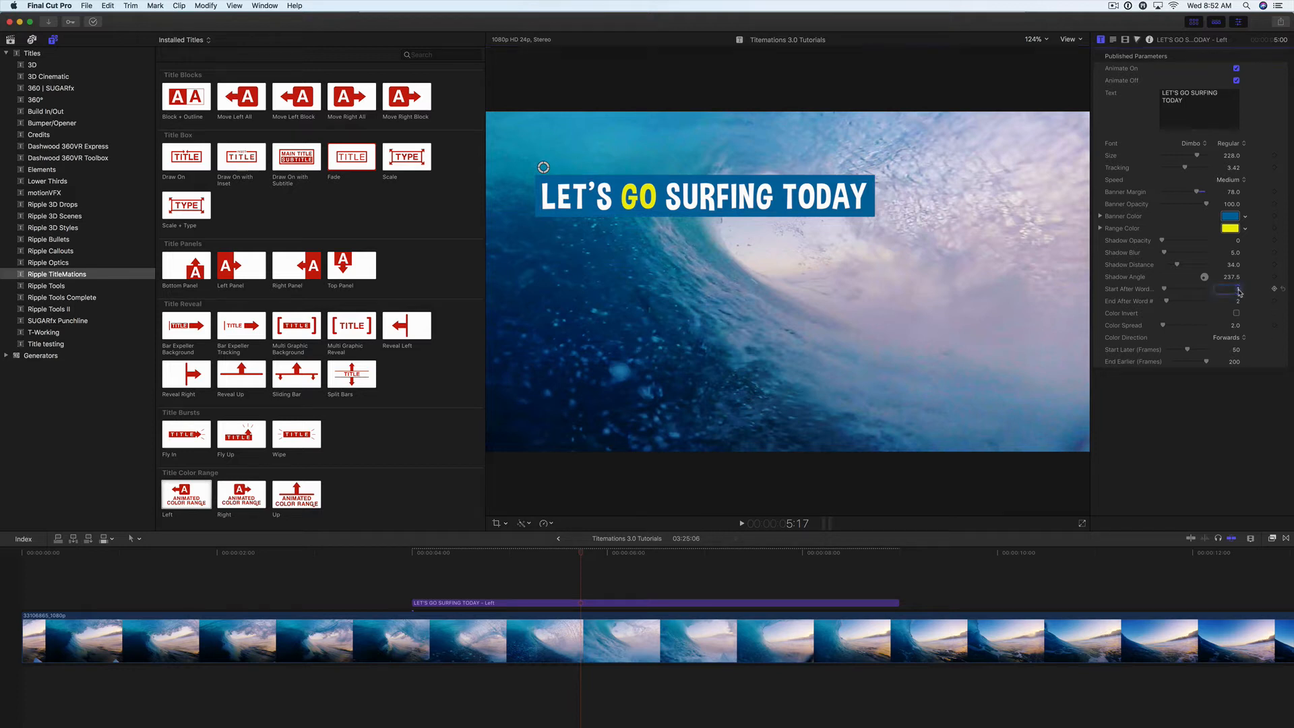
Step: Set the color range to start after word 3 and end after word 4, and play the title from its start
key(Return)
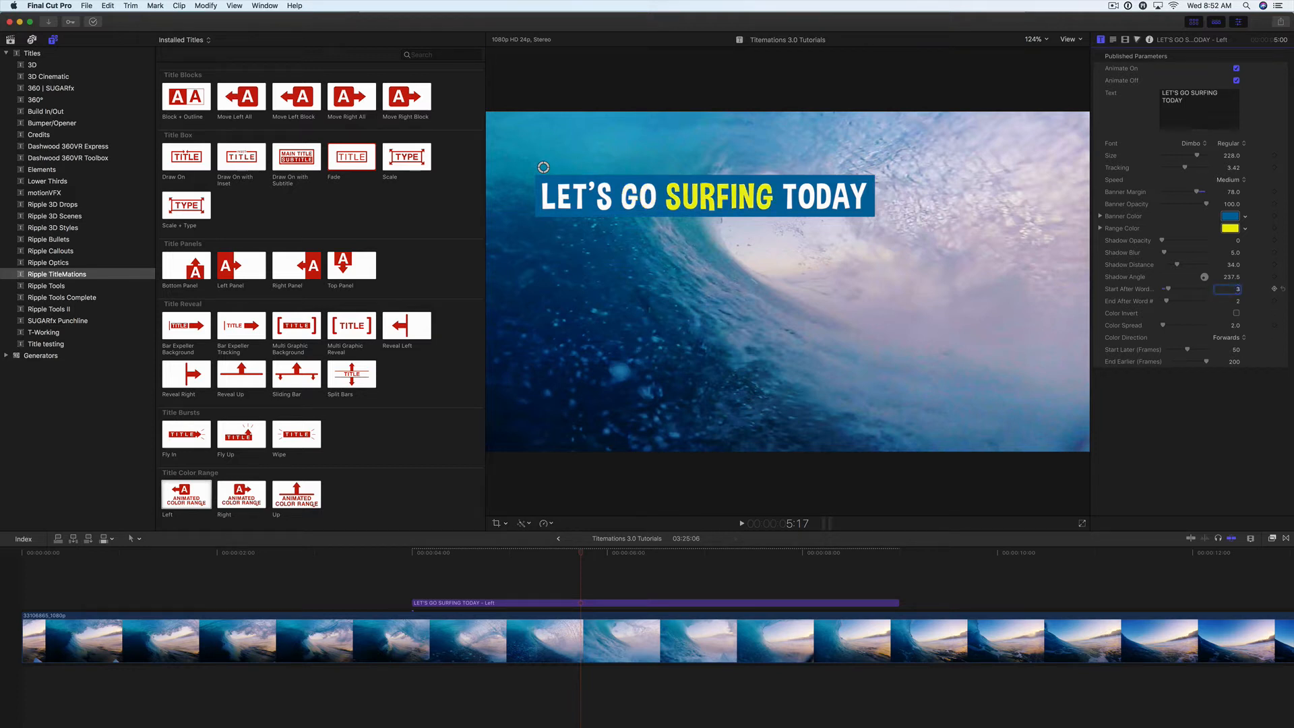
click(1237, 302)
text(4)
key(Return)
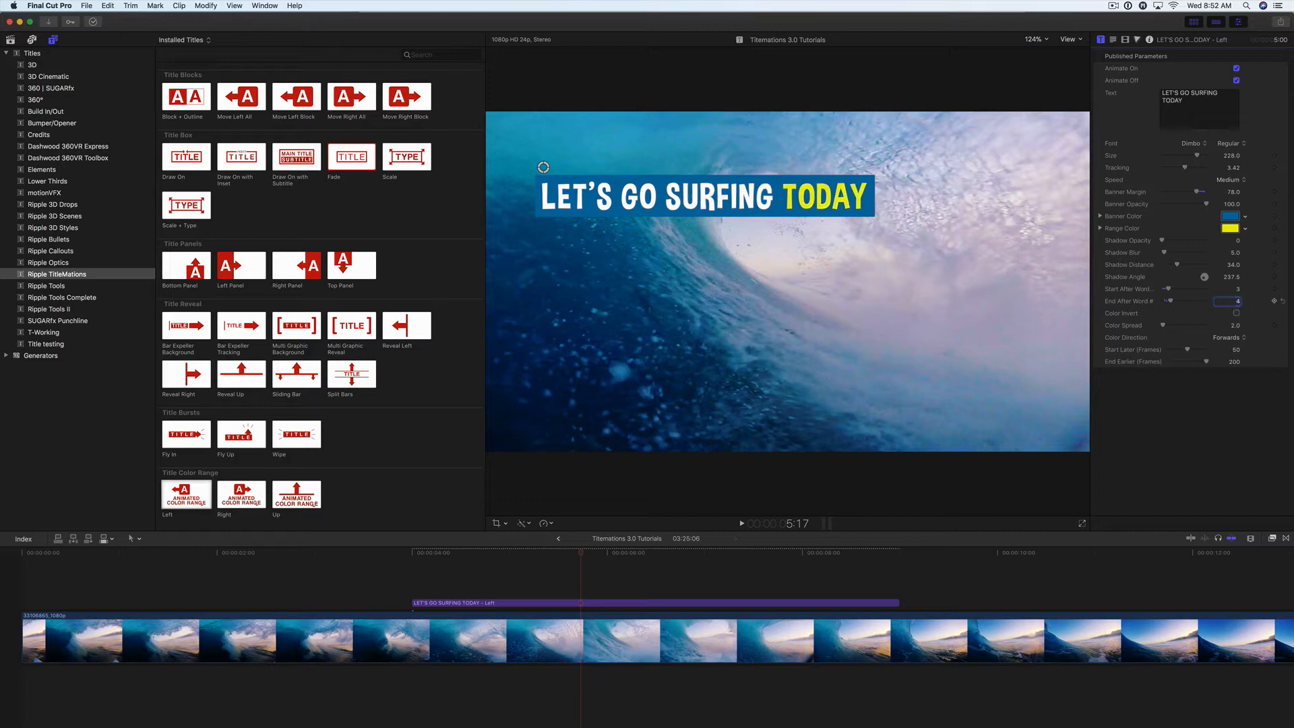
click(416, 555)
key(space)
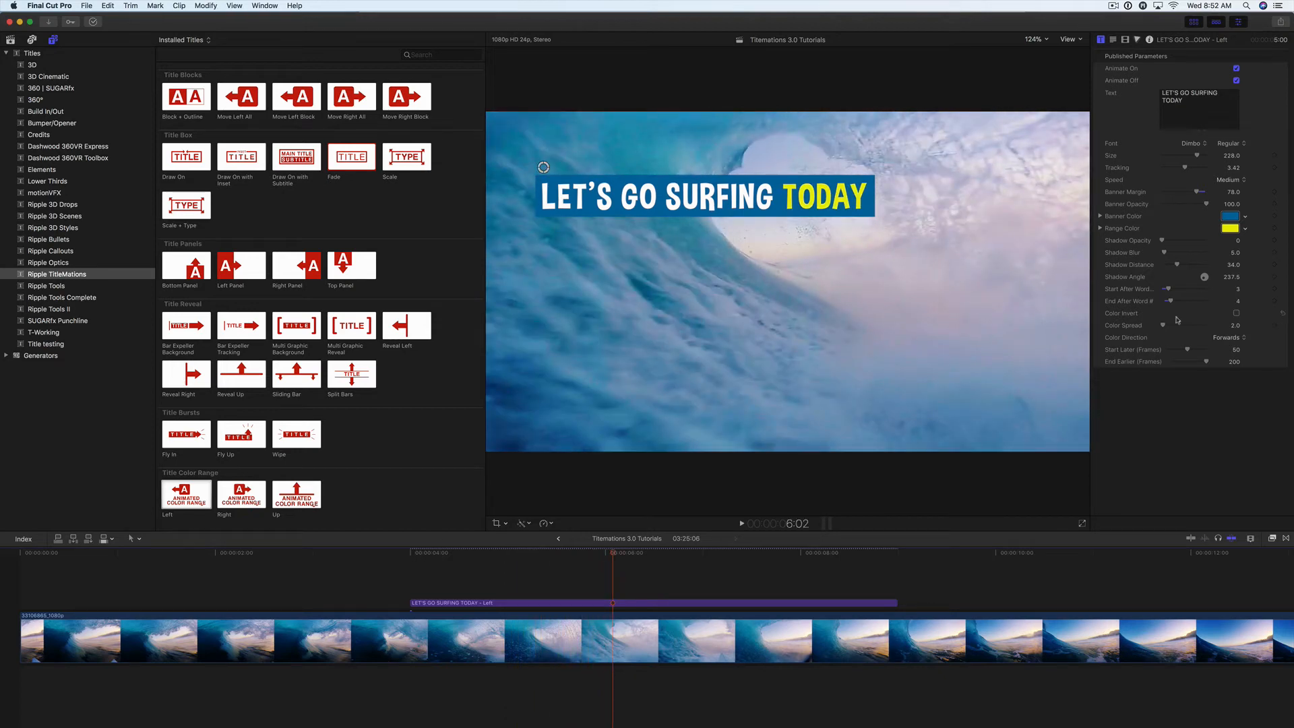
Step: Try Color Invert on the title, play it from its start, and turn the option back off
click(1238, 314)
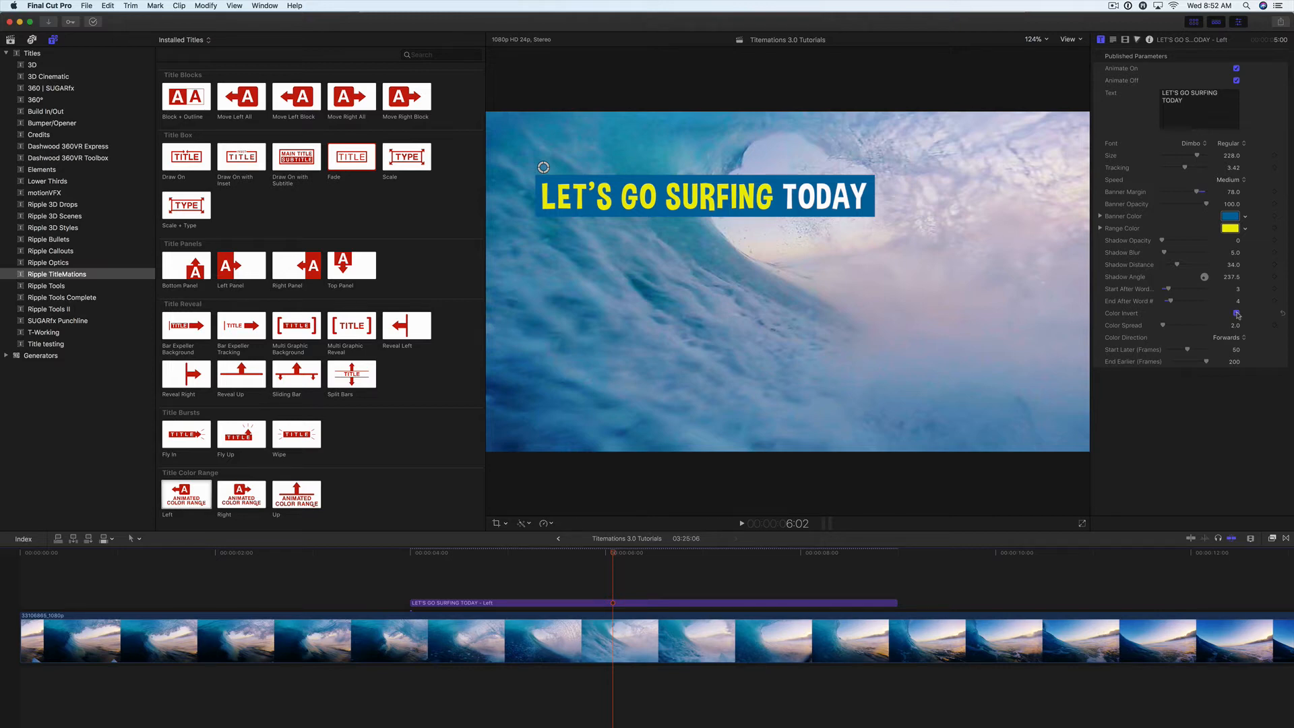
click(413, 553)
key(space)
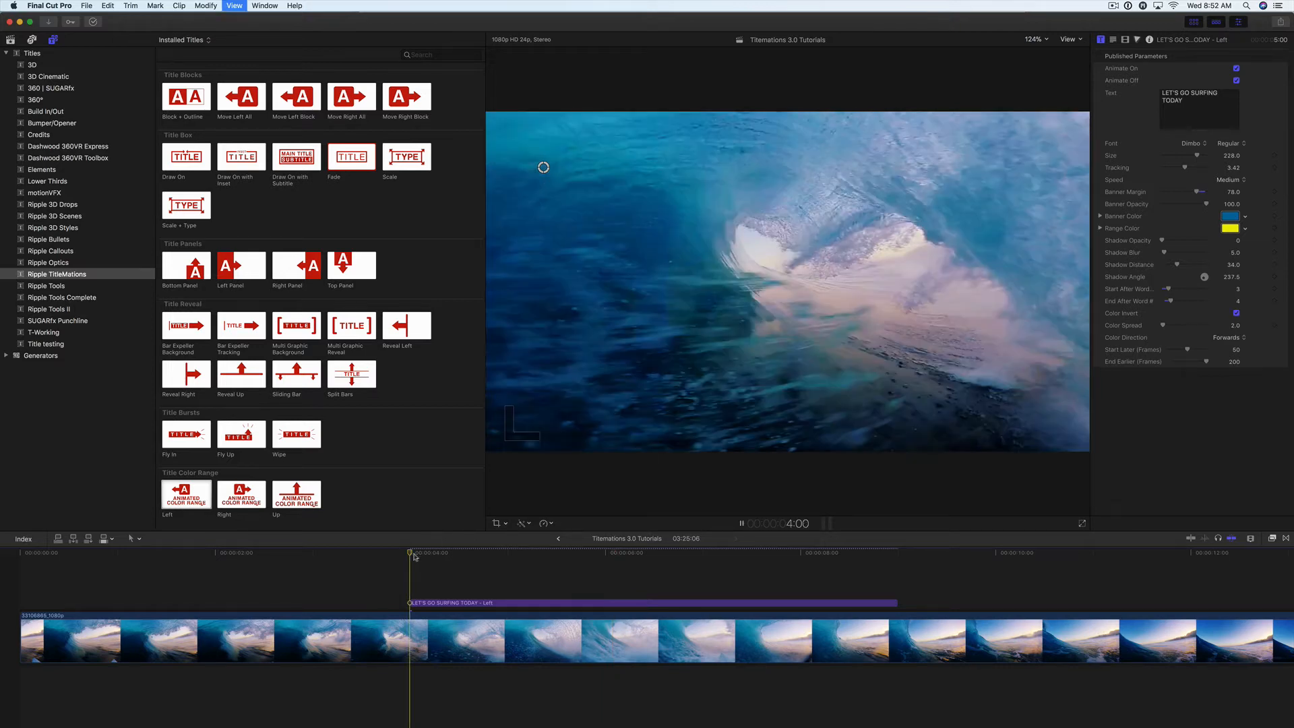
key(space)
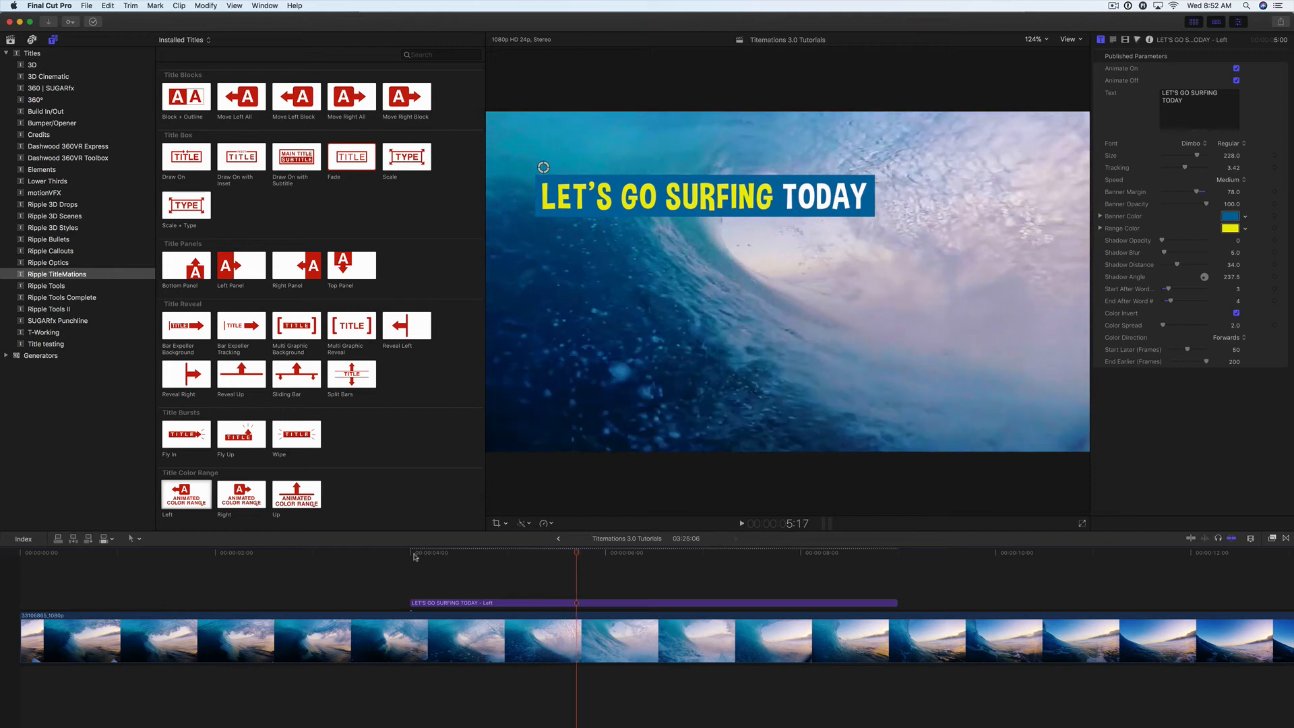
click(1238, 314)
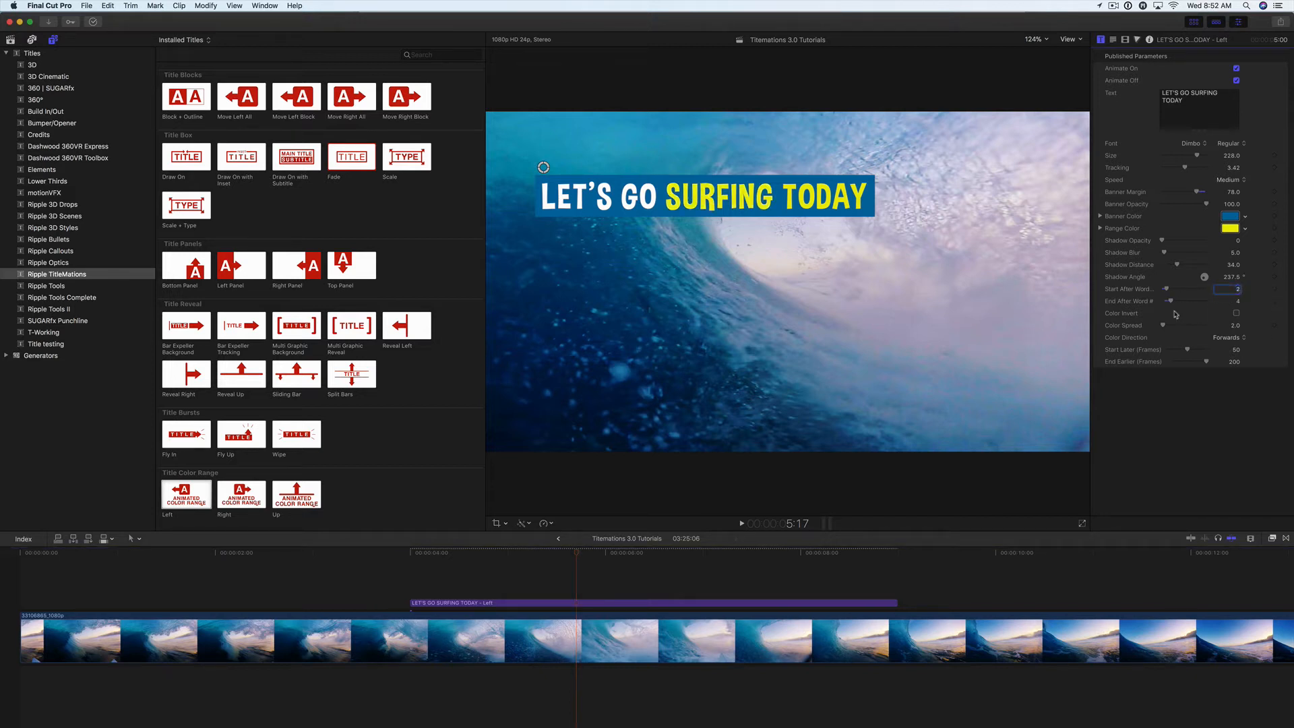
Step: Play the title from near its start to preview the coloring of the words SURFING TODAY
click(422, 552)
key(space)
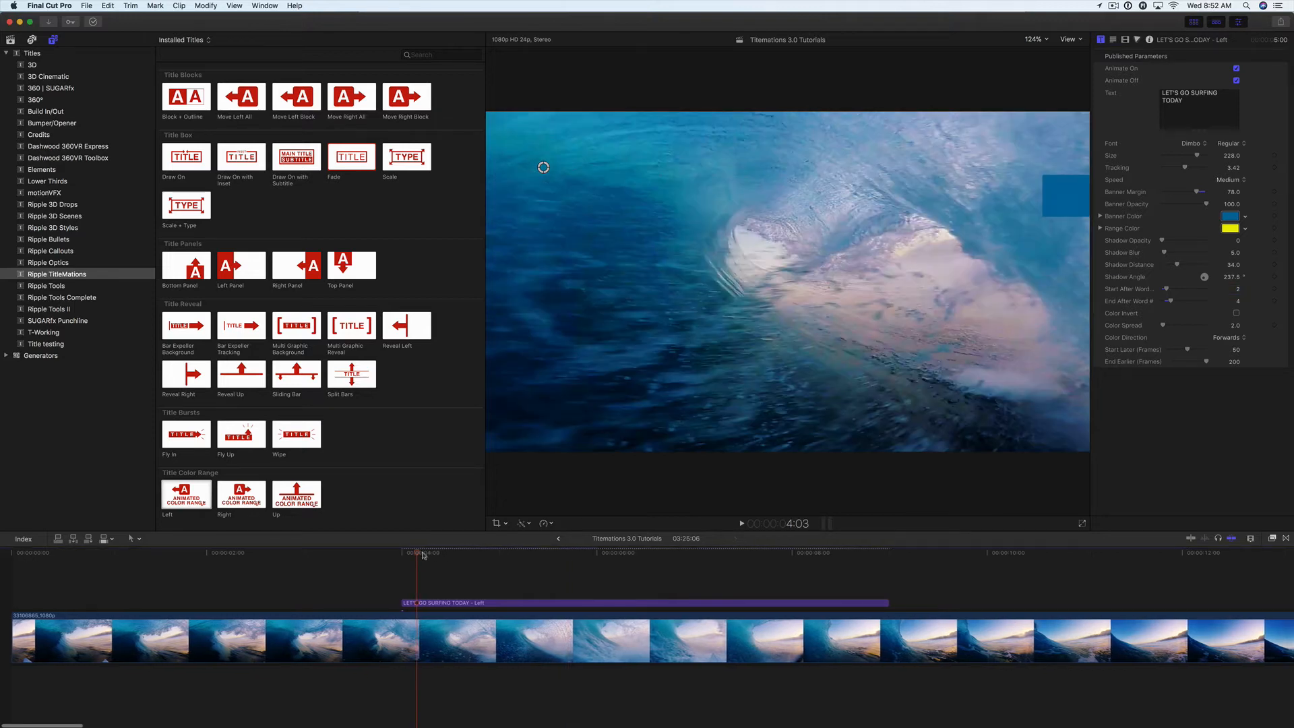
key(space)
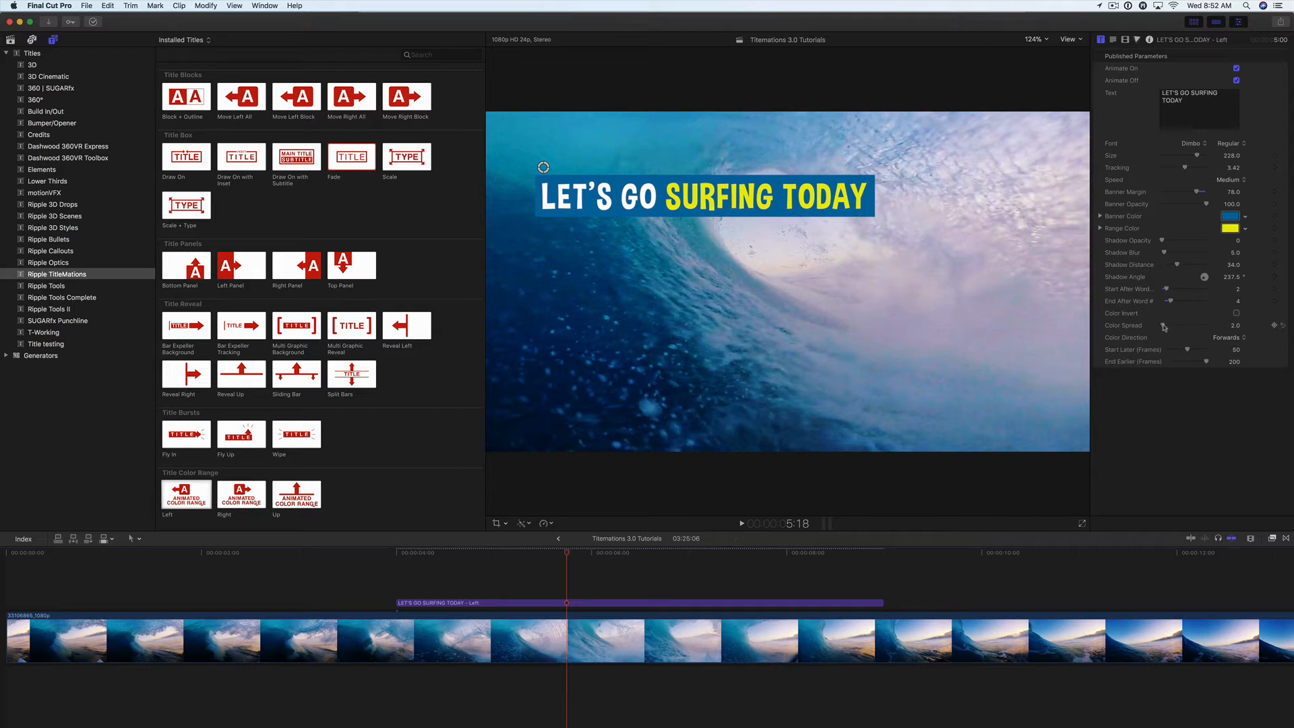
Step: Set the Color Spread to 0 and play the title from its start twice to check the color animation
drag(1164, 327, 1160, 328)
click(406, 555)
key(space)
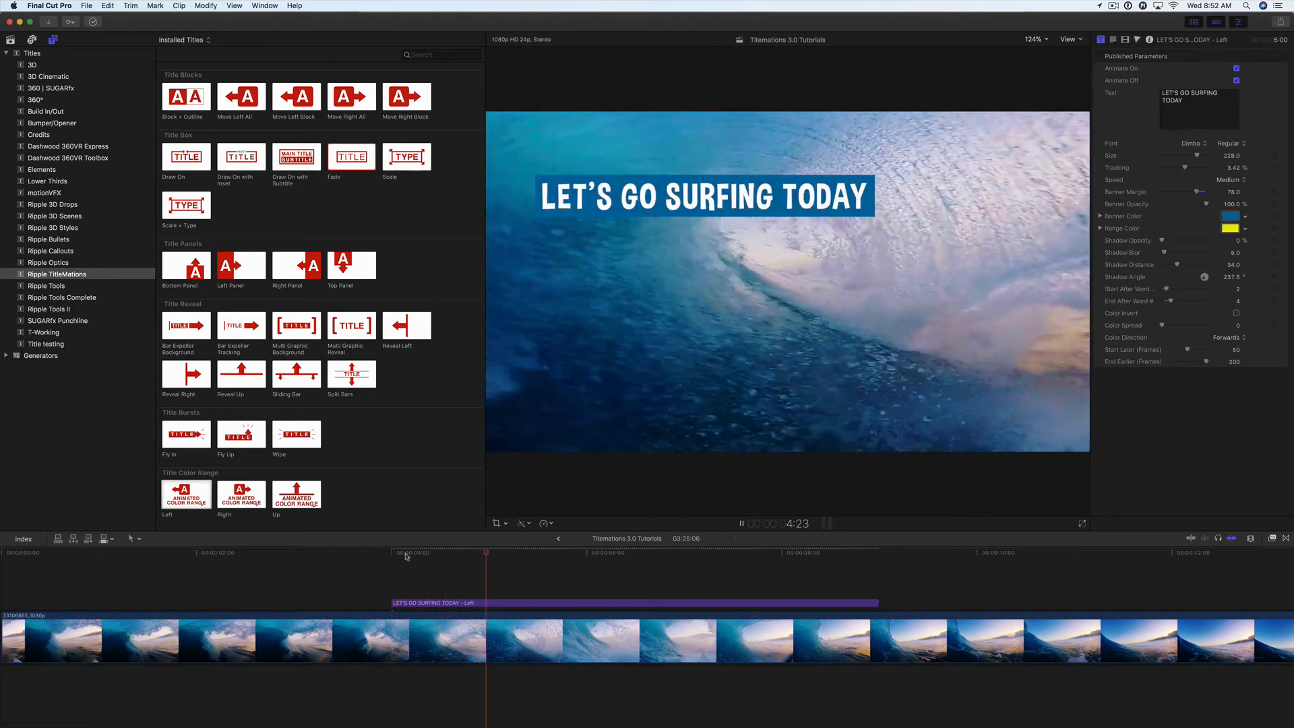
key(space)
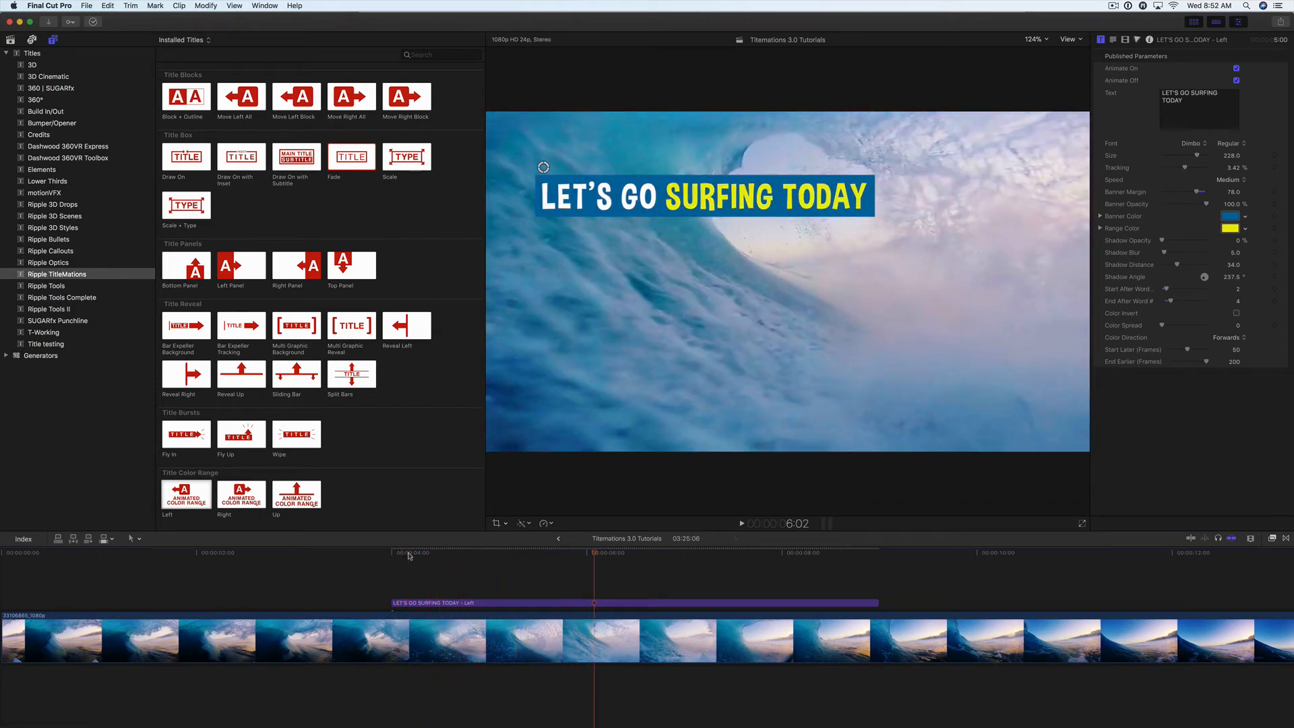
click(409, 555)
key(space)
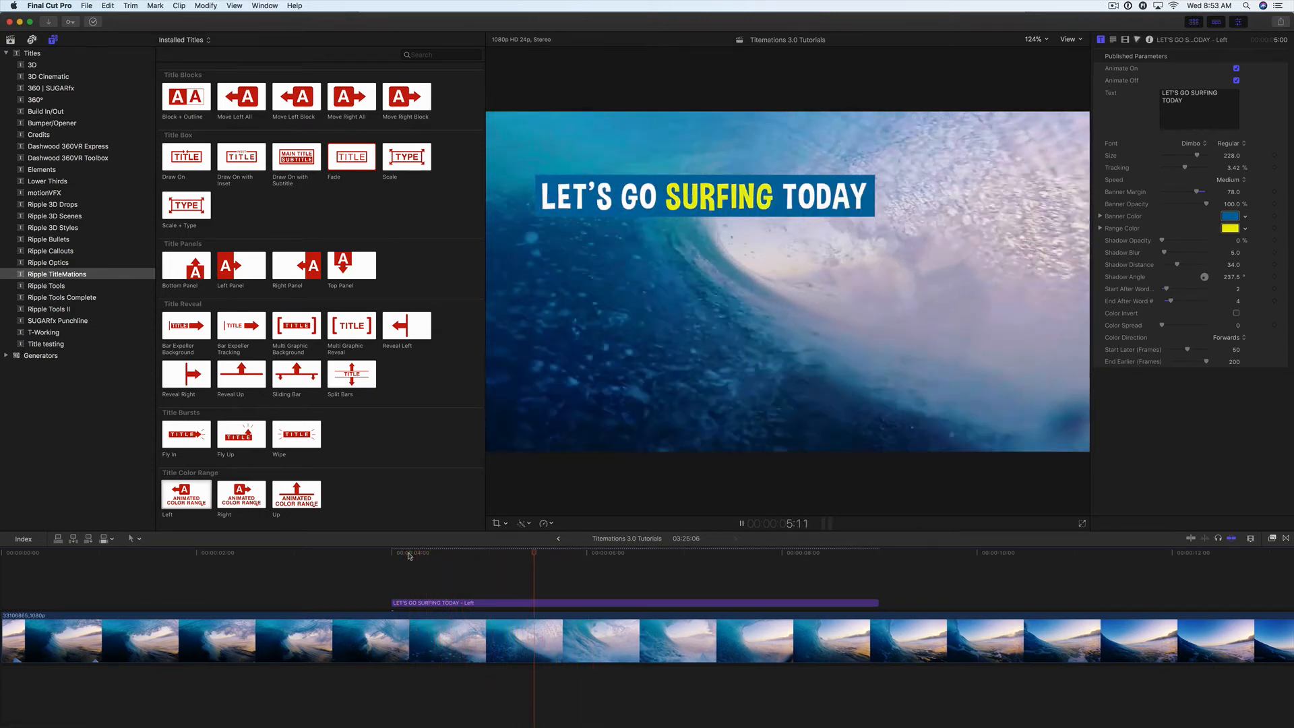
key(space)
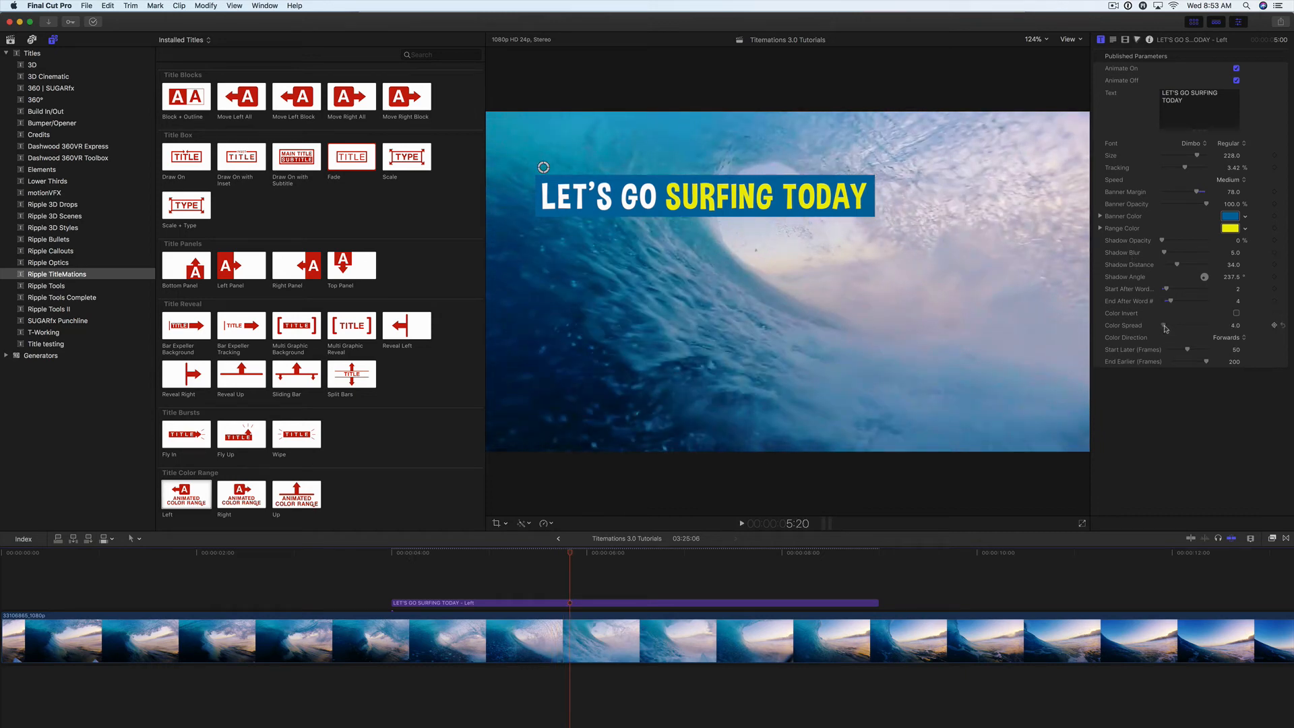
Step: Play the title from its start to preview the color animation with a Color Spread of 4
click(414, 555)
key(space)
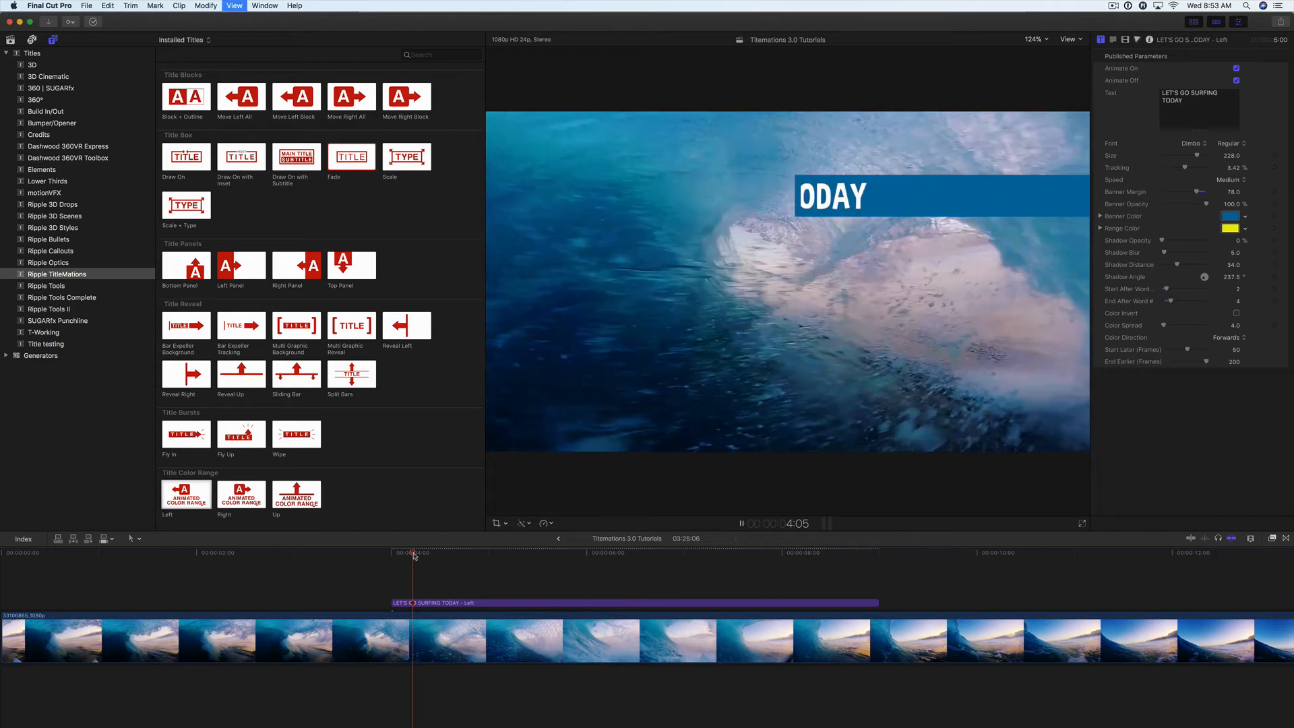
key(space)
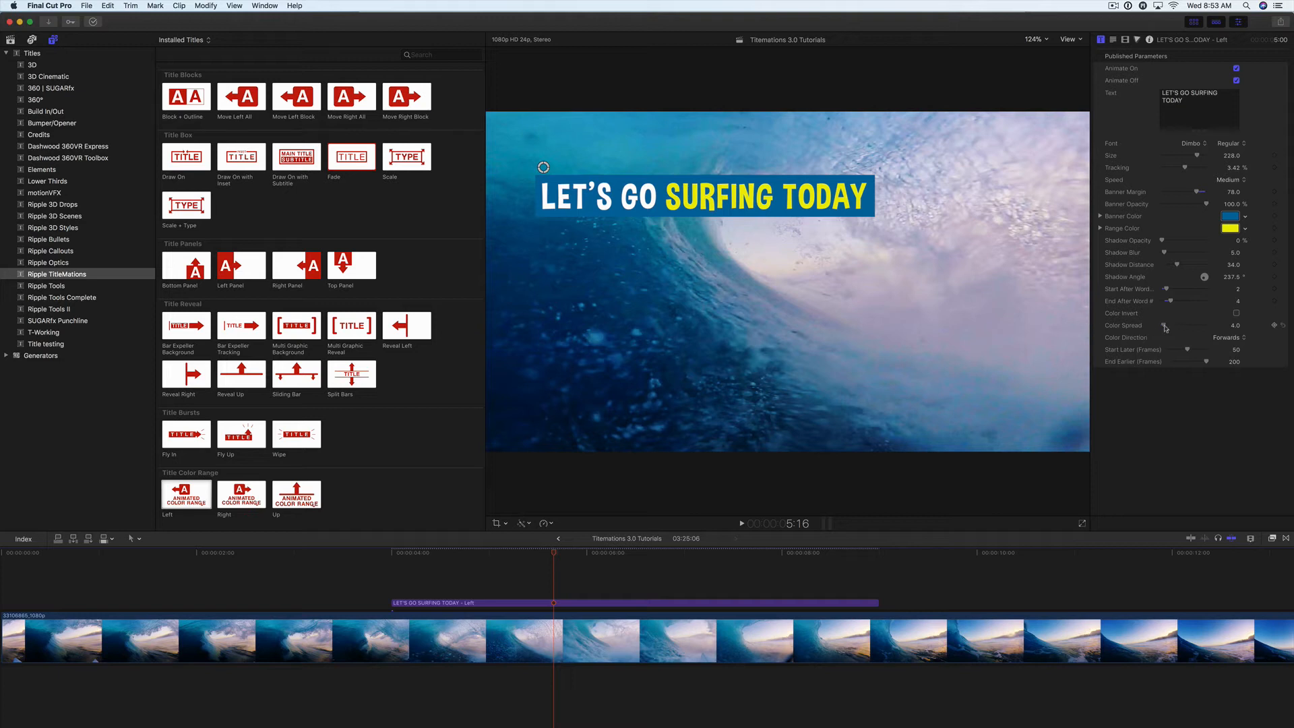
Step: Review the Color Direction options, keep Forwards, and set the color range to start after word 3
click(1229, 339)
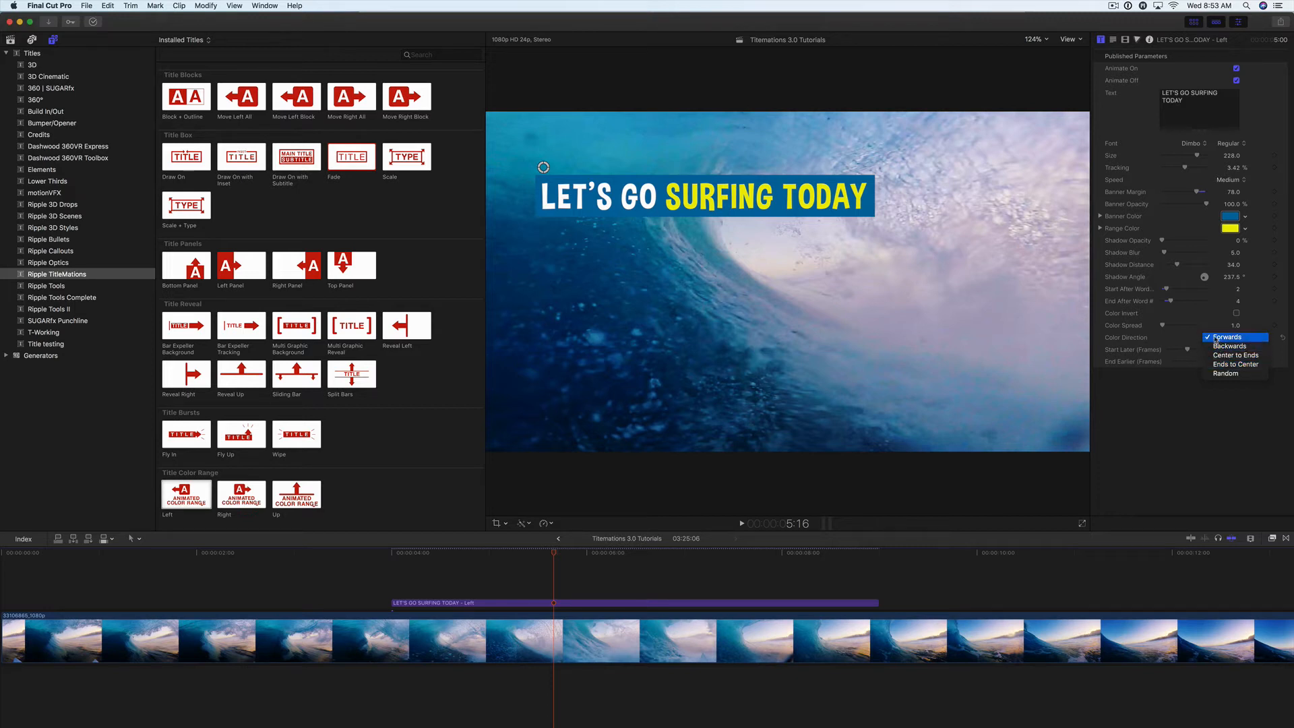
click(1216, 339)
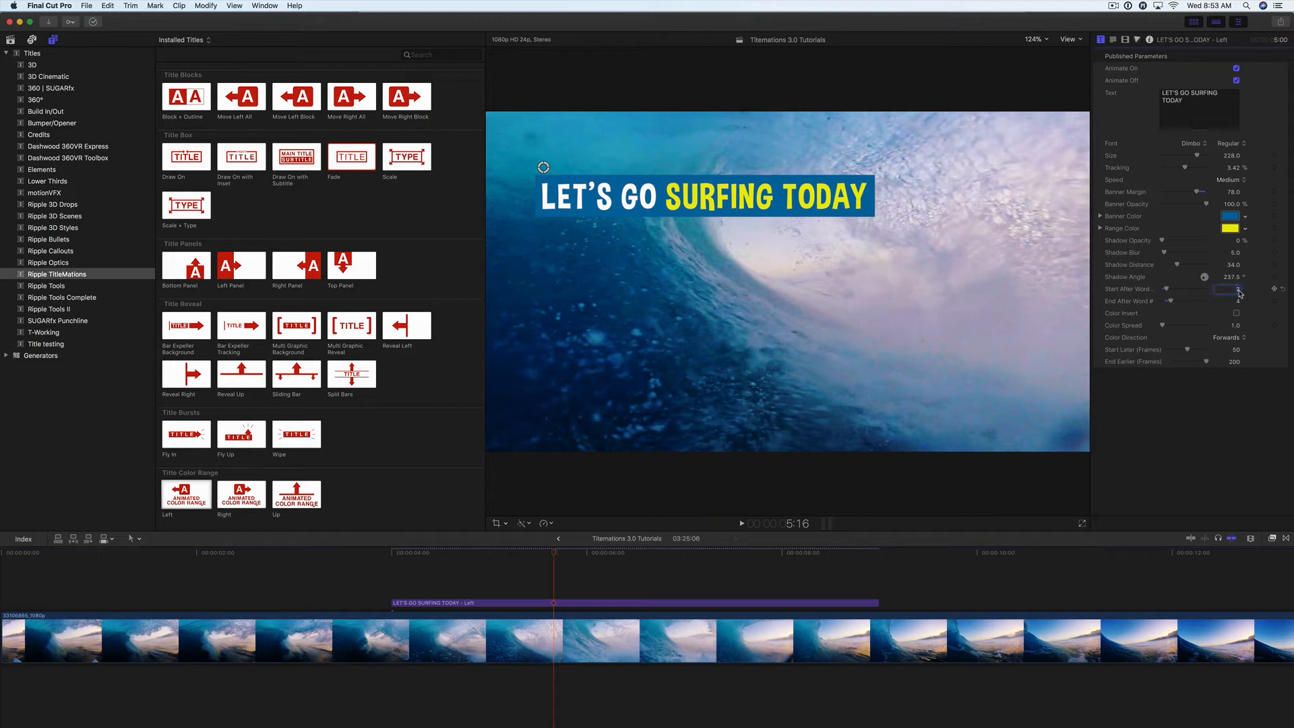
text(3)
key(Return)
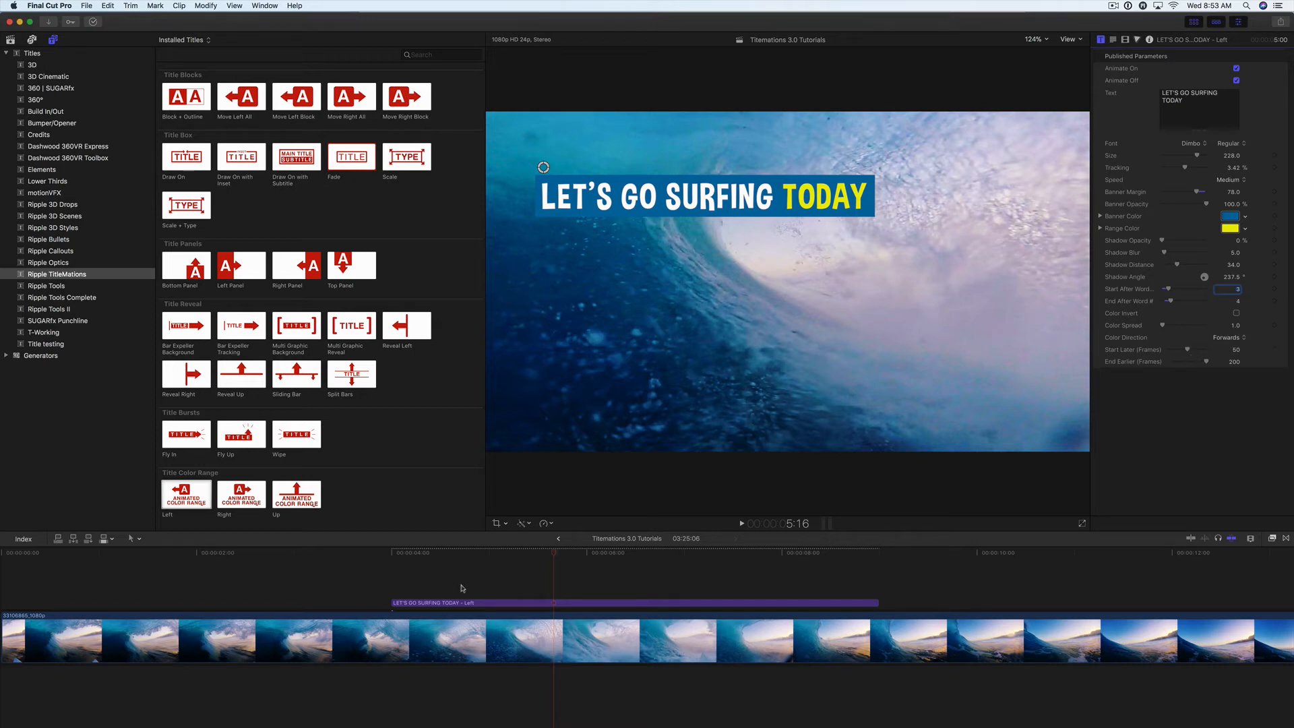
Step: Play the title from near its start to preview the coloring of the word TODAY
click(408, 553)
key(space)
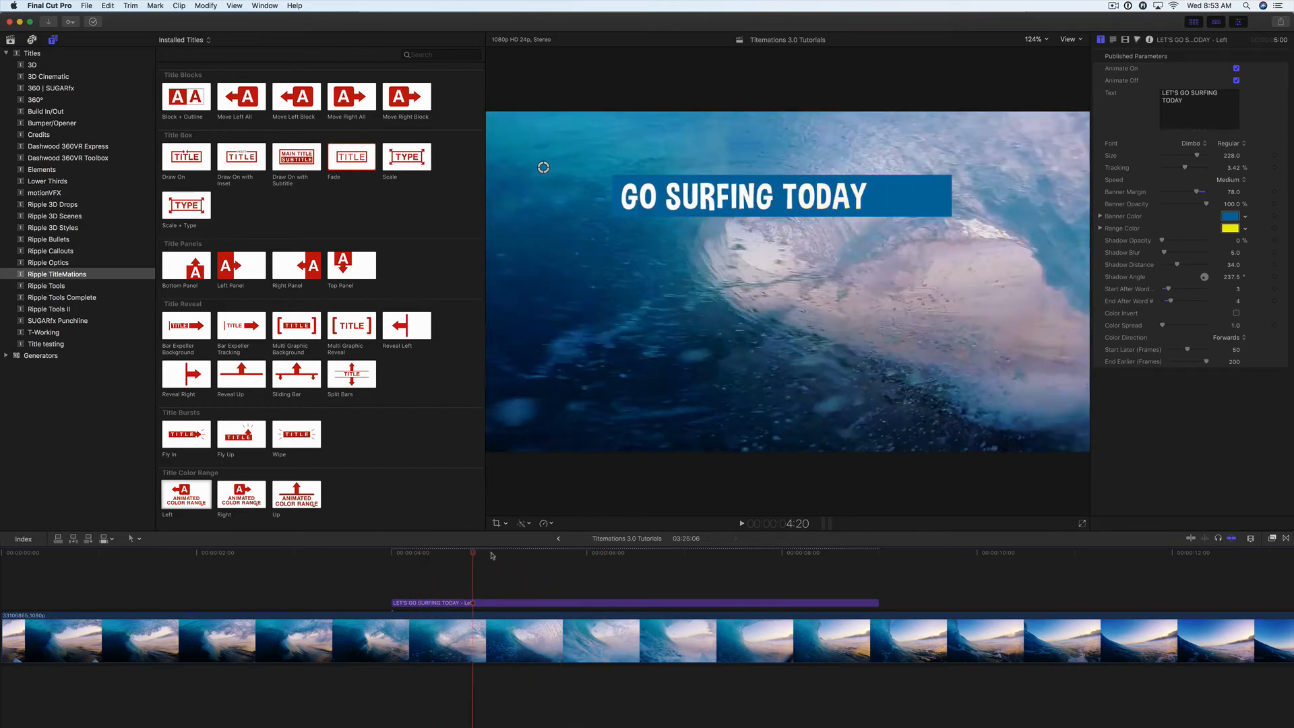
key(space)
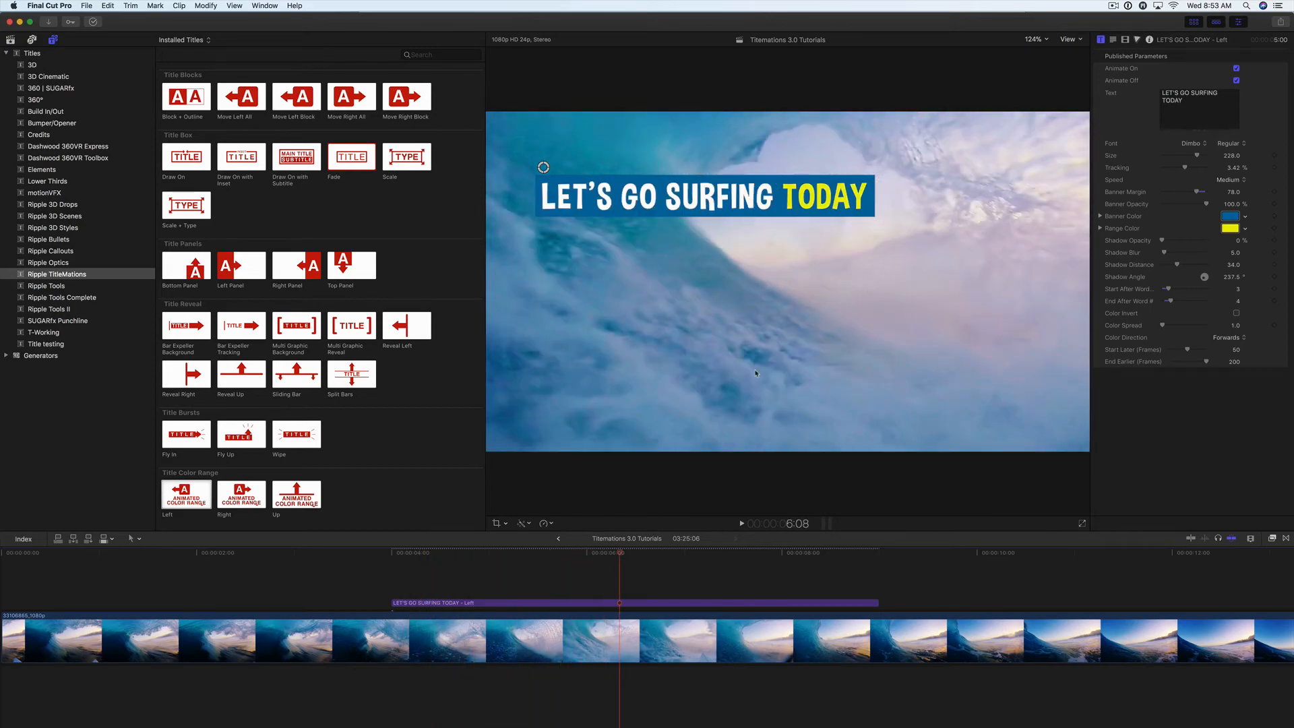
click(617, 554)
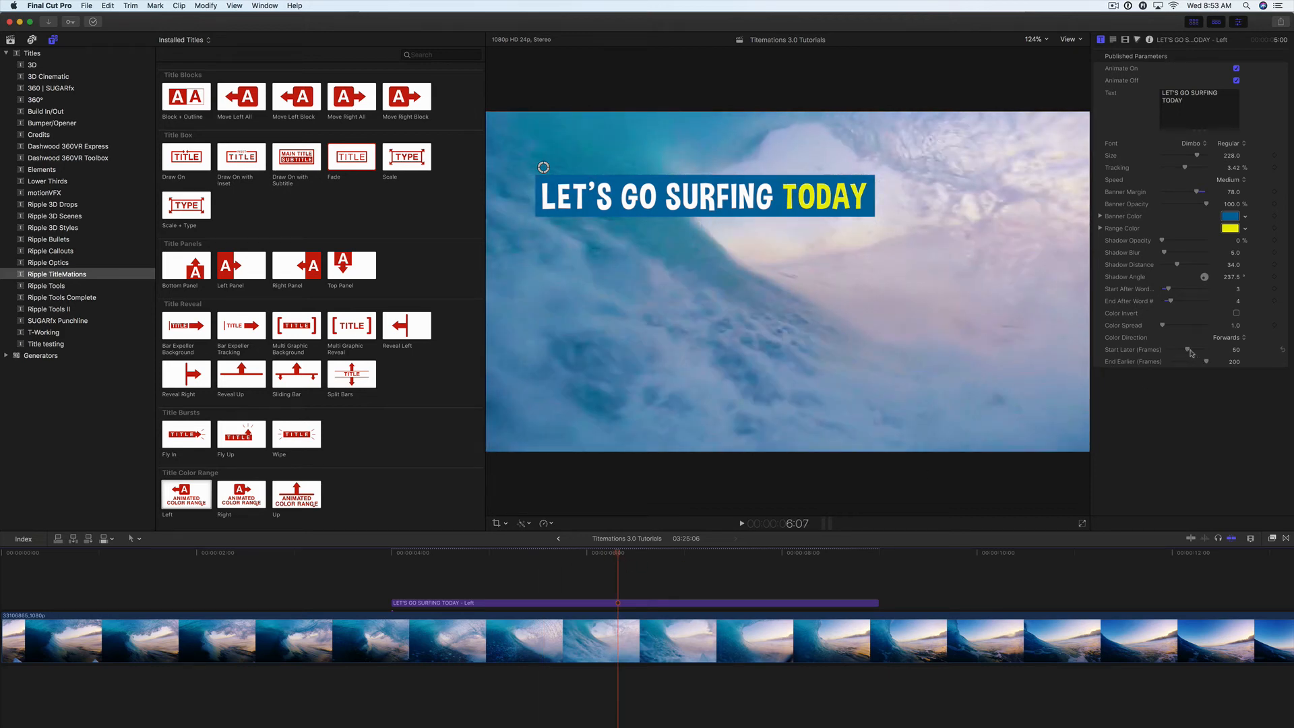
Step: Scrub back and forth between about 5:01 and 5:14 to examine when TODAY changes color
click(393, 559)
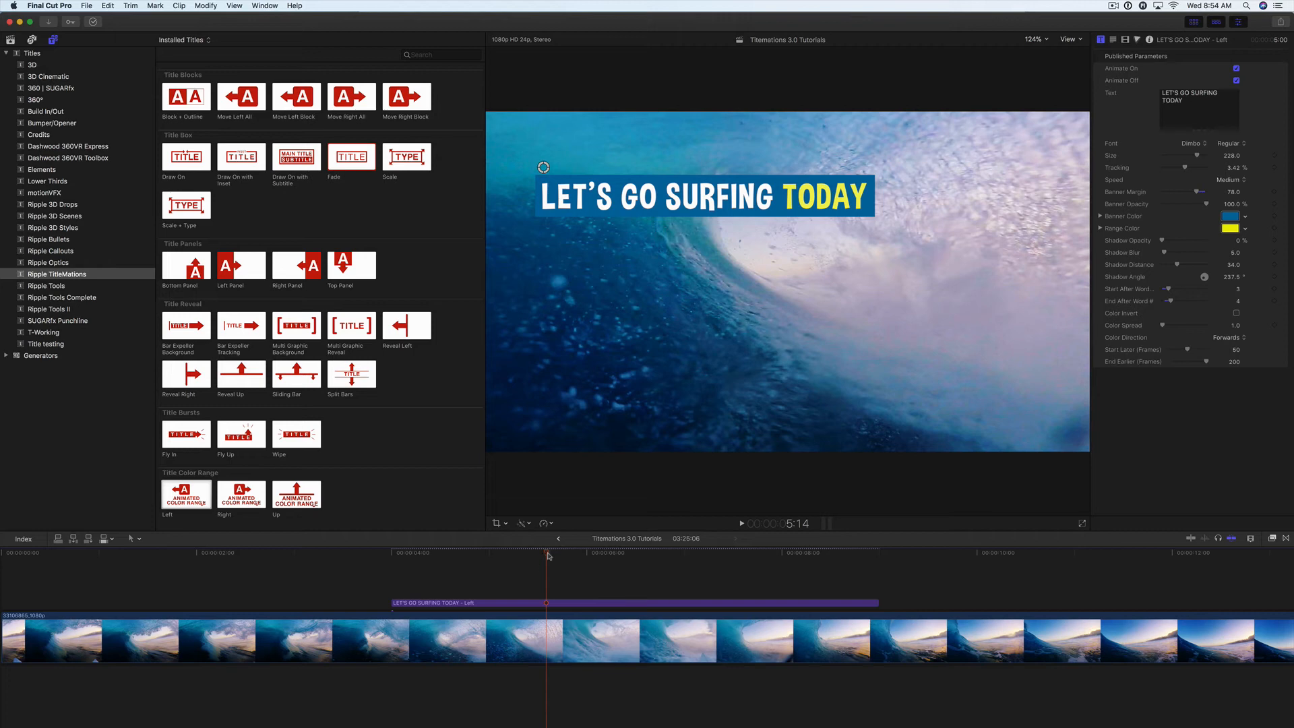
drag(548, 556, 497, 559)
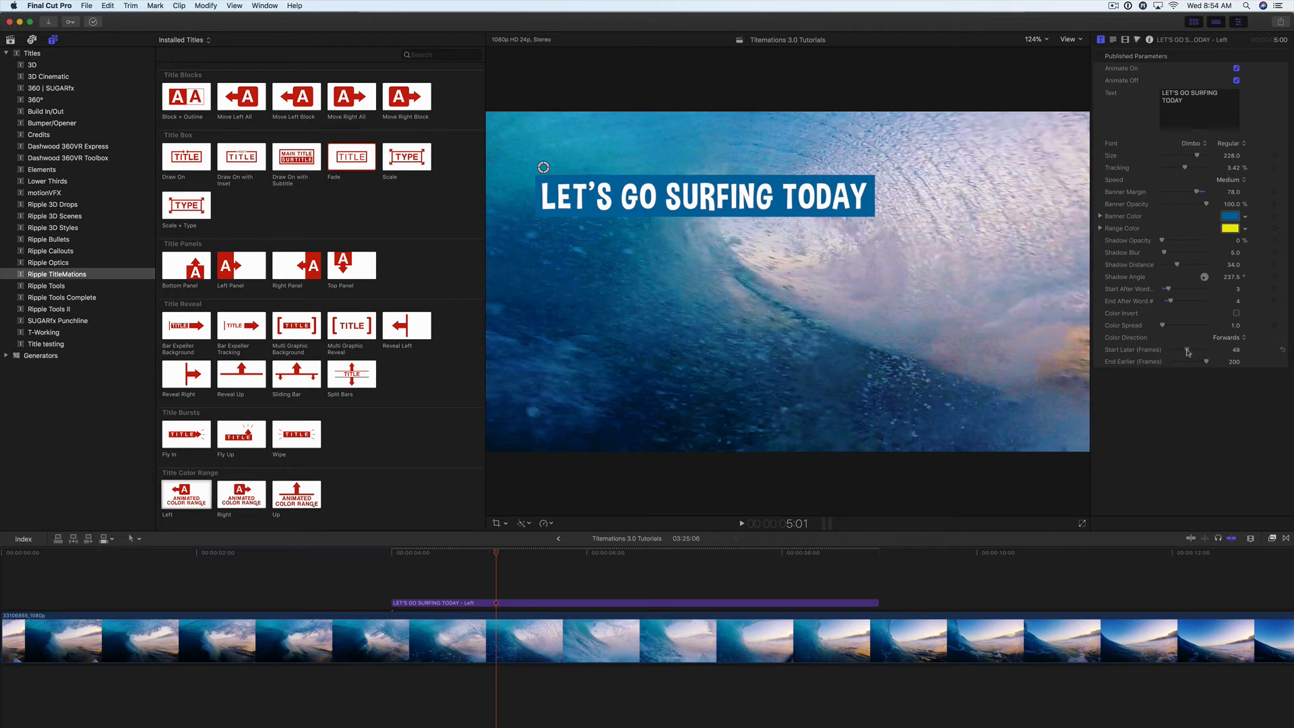
drag(511, 558, 549, 555)
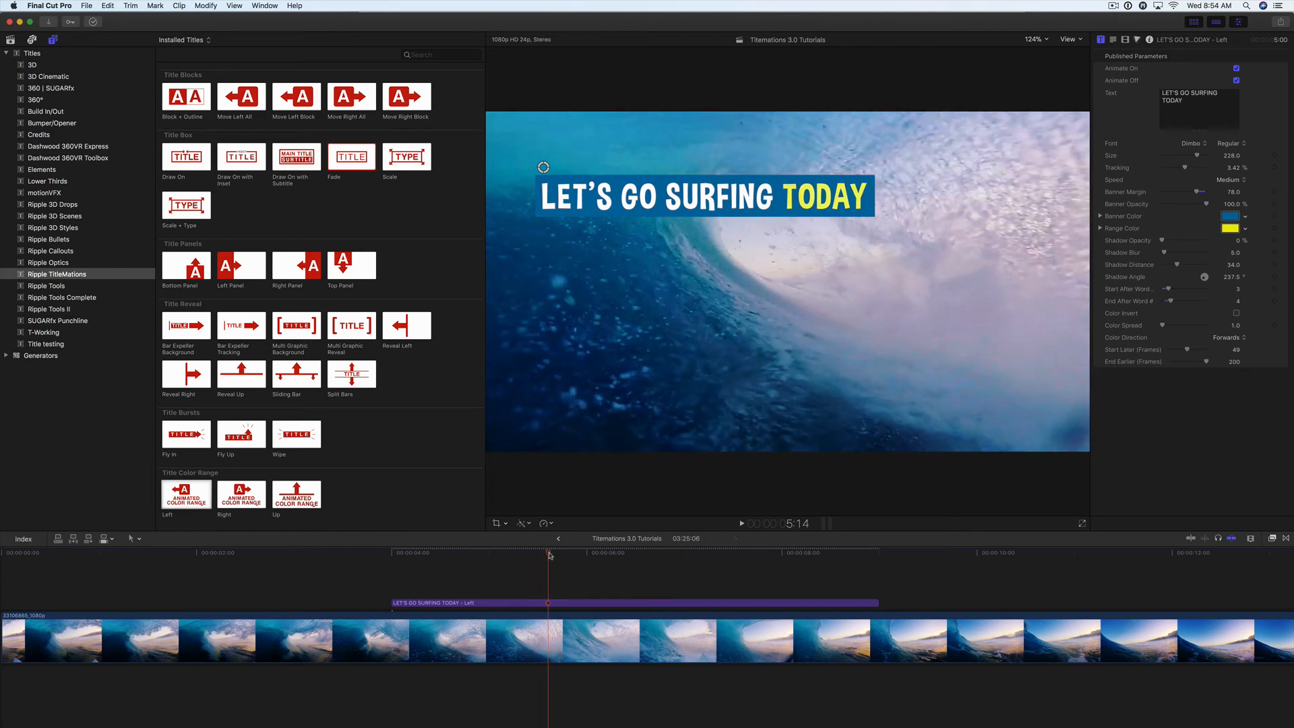
drag(549, 560, 511, 557)
Step: Try an earlier color start with Start Later at 19 and 11 frames, scrubbing the title after each change
drag(1187, 350, 1178, 353)
mouse_move(511, 557)
mouse_down()
mouse_move(546, 557)
mouse_move(514, 557)
mouse_move(533, 557)
mouse_up()
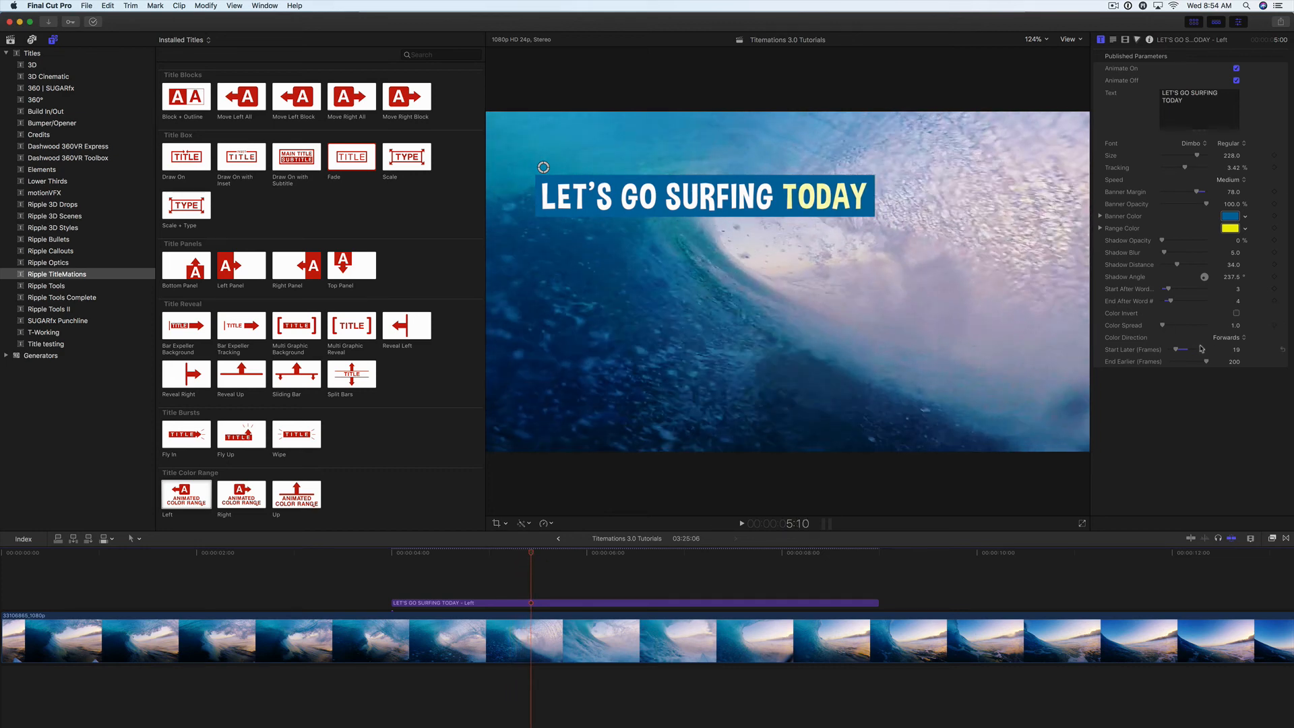
drag(1177, 350, 1173, 350)
drag(519, 557, 547, 555)
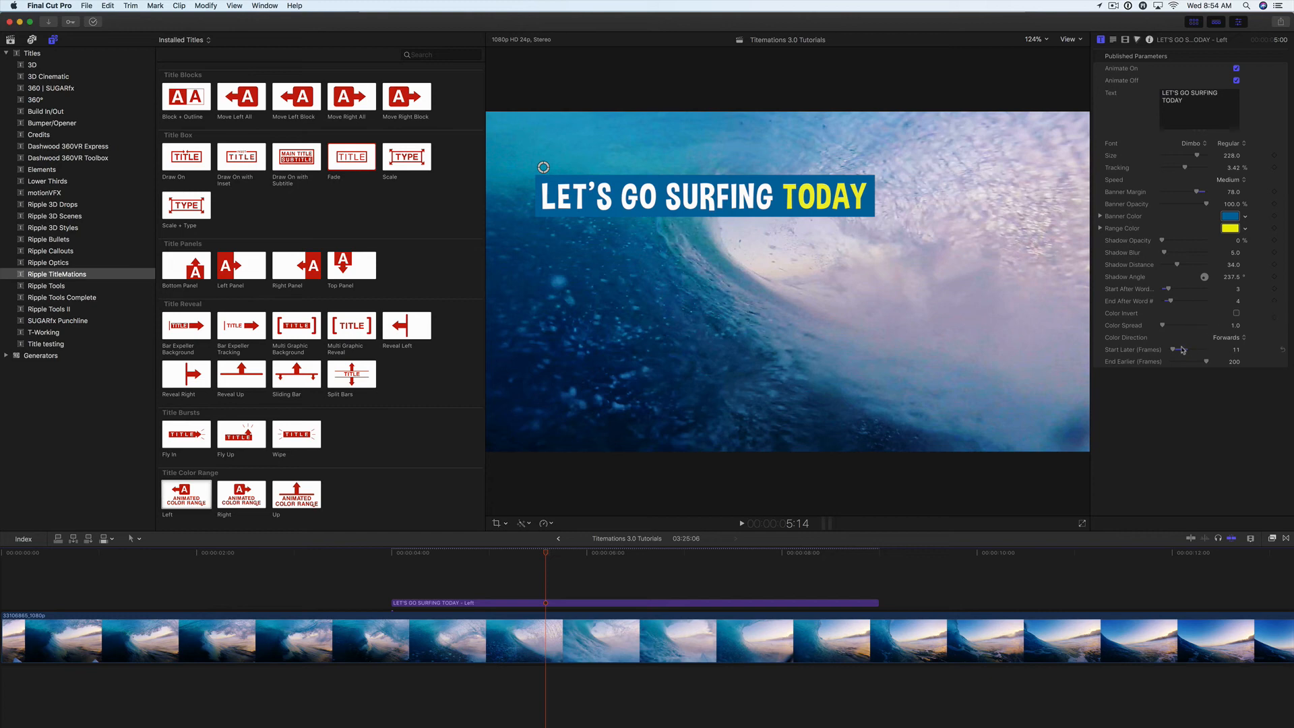
Step: Try a delayed color start with Start Later at 87, 100 and 91 frames, scrubbing the title after each change
drag(1182, 350, 1201, 350)
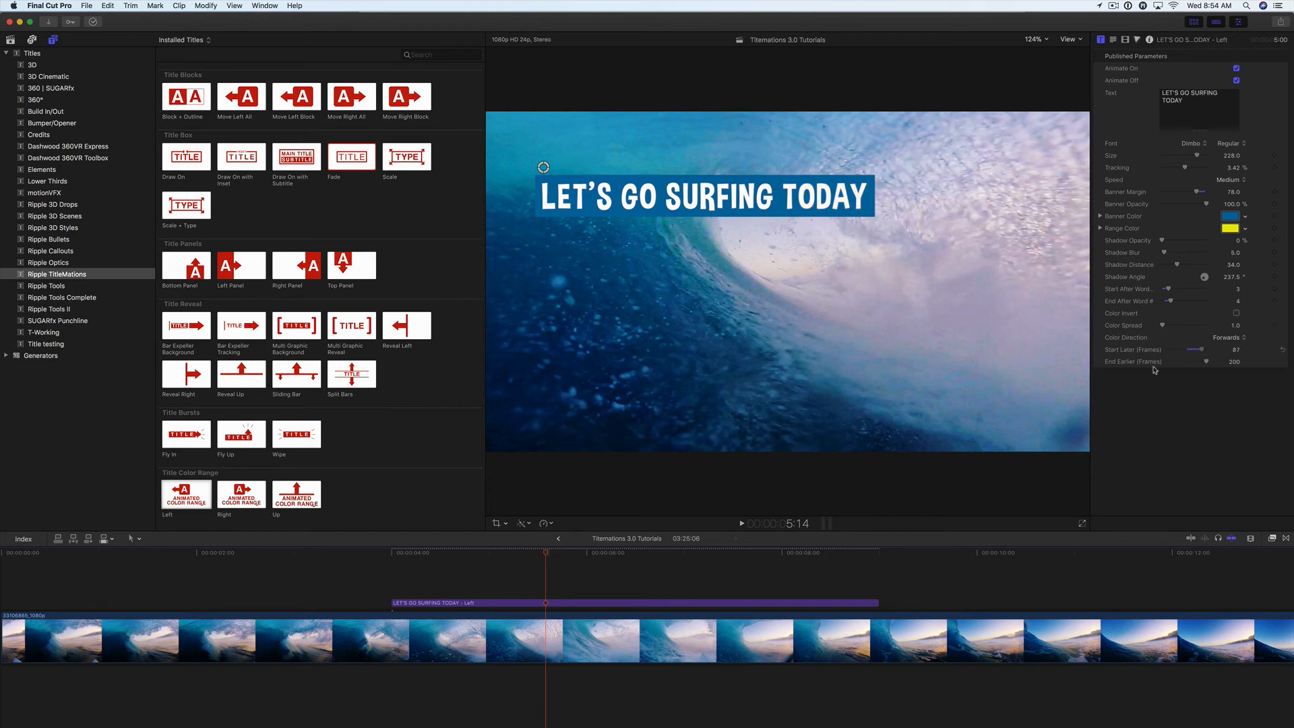
drag(547, 553, 558, 557)
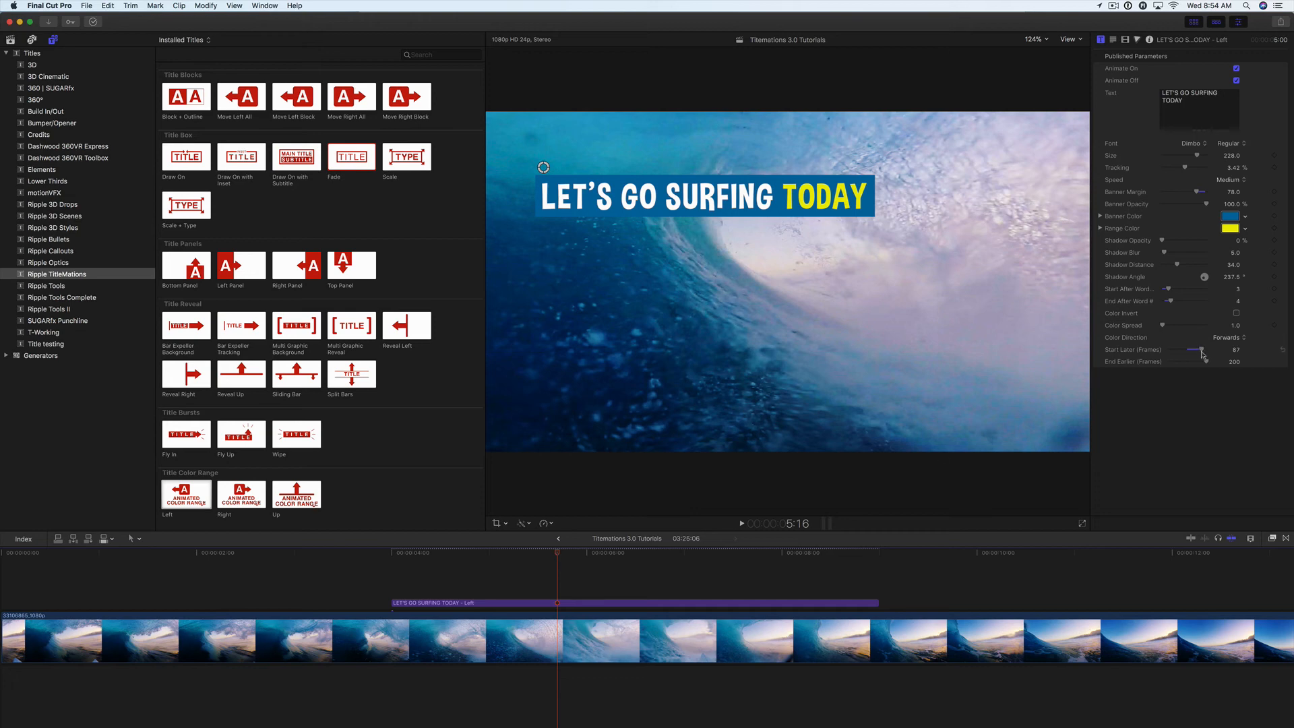
drag(1201, 350, 1211, 353)
drag(559, 556, 680, 557)
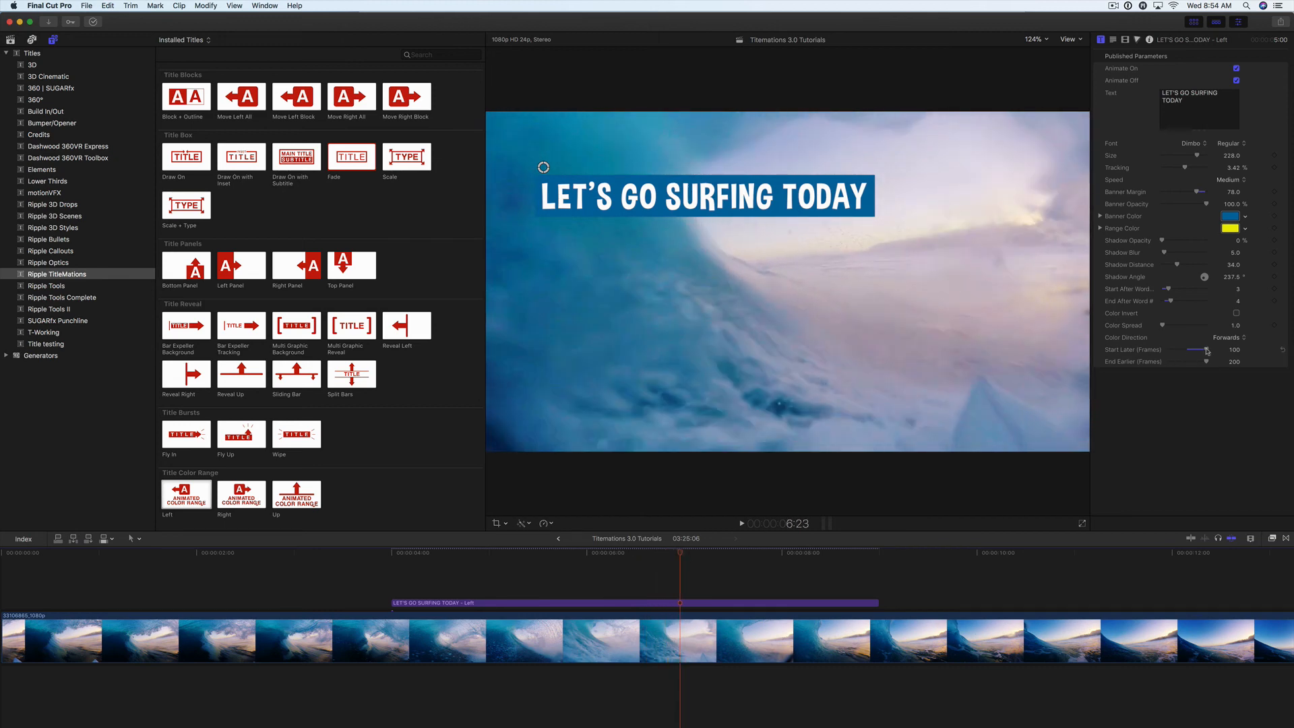
drag(1207, 350, 1205, 351)
drag(648, 555, 592, 555)
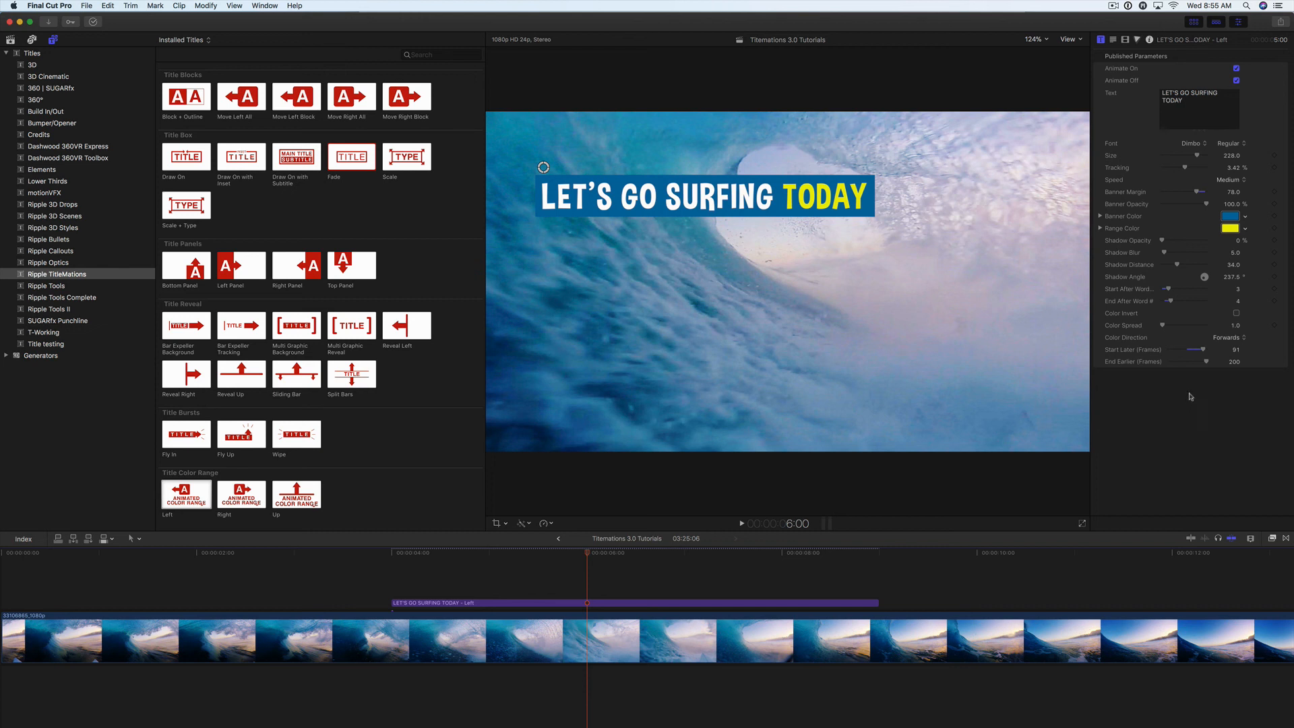
Step: Set Start Later to 58 frames and End Earlier to 79 frames, and play the title from 6:00 to preview the timing
mouse_move(1223, 362)
mouse_down()
mouse_move(1191, 351)
mouse_move(1203, 364)
mouse_up()
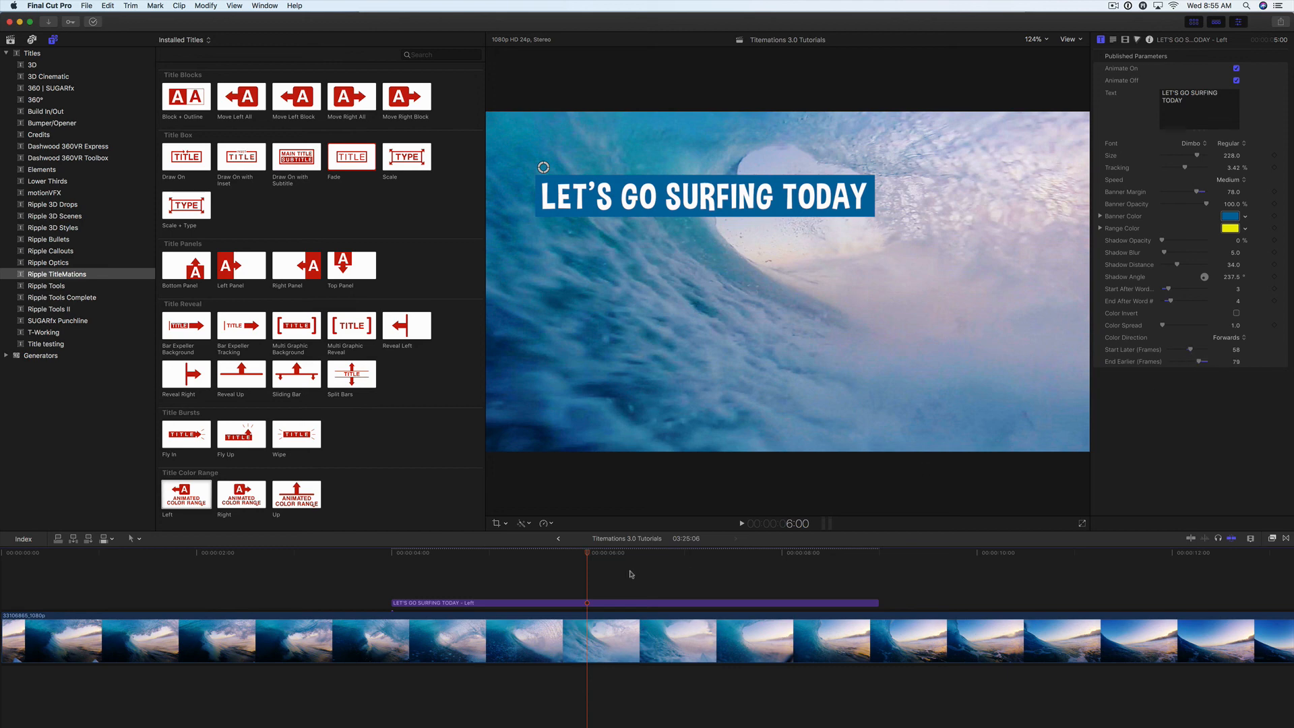
key(space)
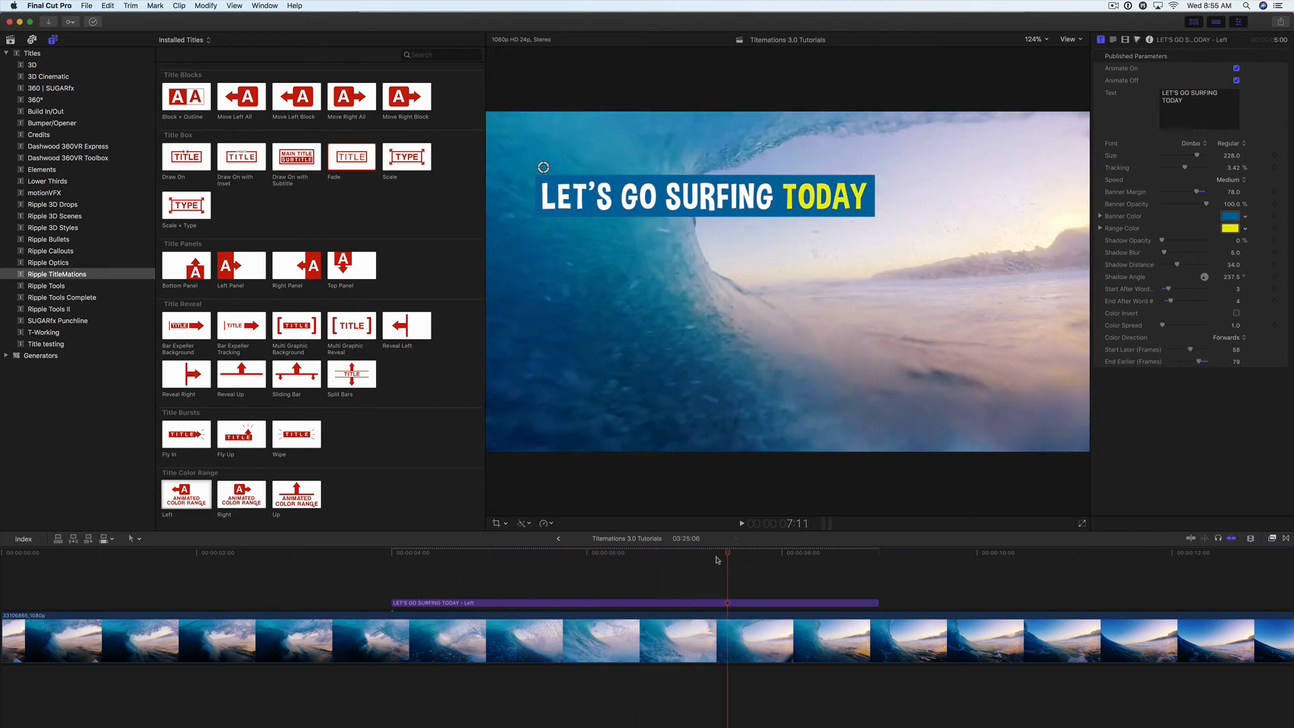